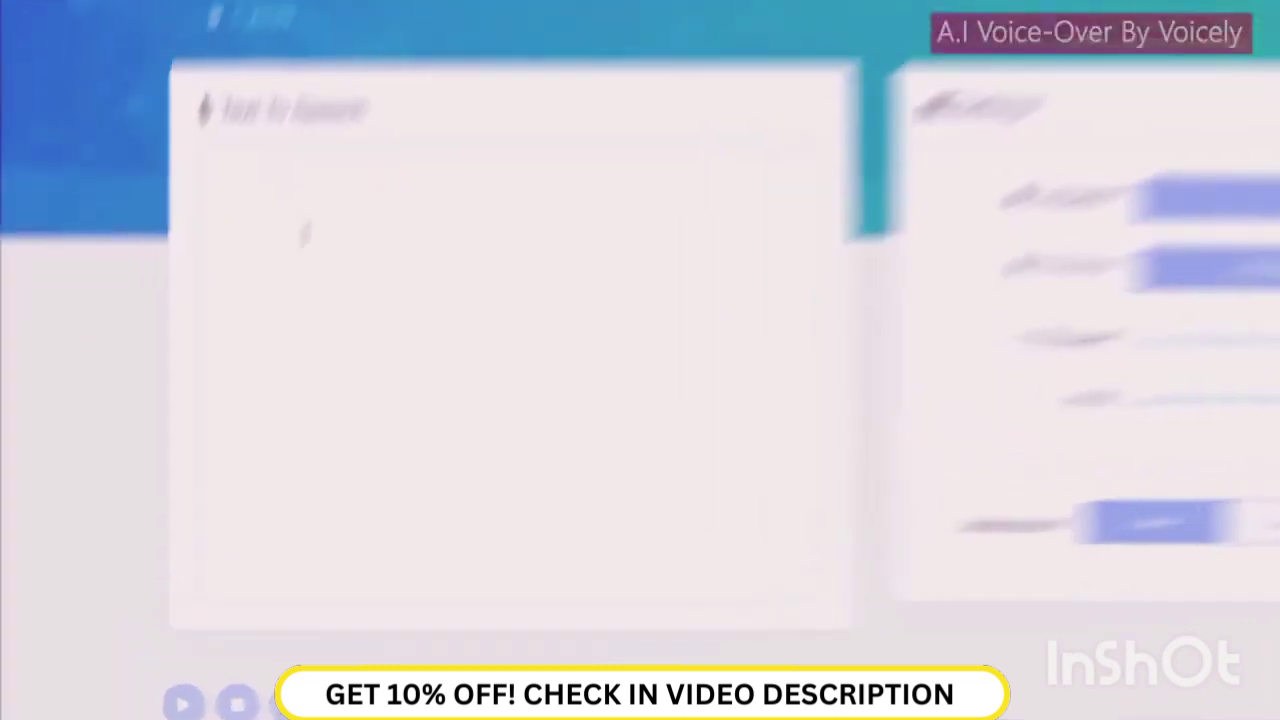
# - Paste both pest-control script paragraphs into the Text To Speech box, one below the other
pyautogui.click(220, 324)
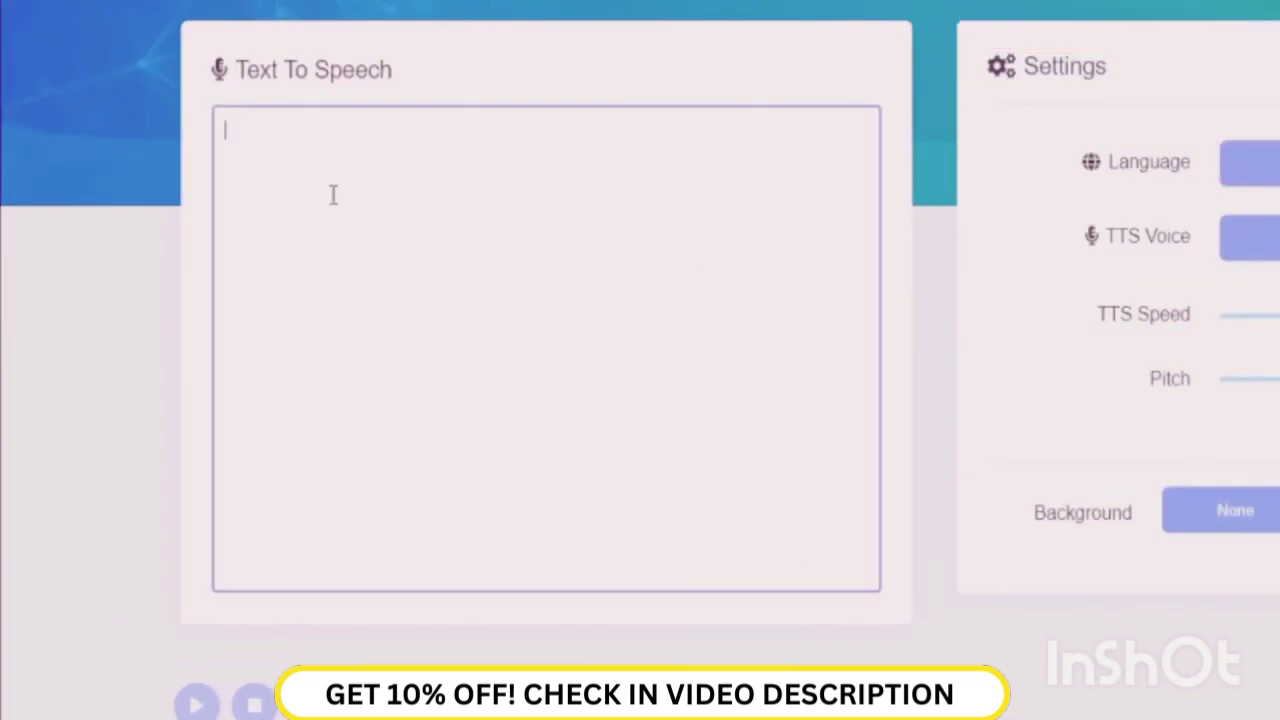
pyautogui.write("Are you looking for a local, reliable, and affordable pest control? Do you need to get rid of cockroaches, spiders, bugs, mice, rodents, or other pests? Do you want to hire a pest control service with years of experience, and many great customer reviews? If so, well, you've come to the right place.")
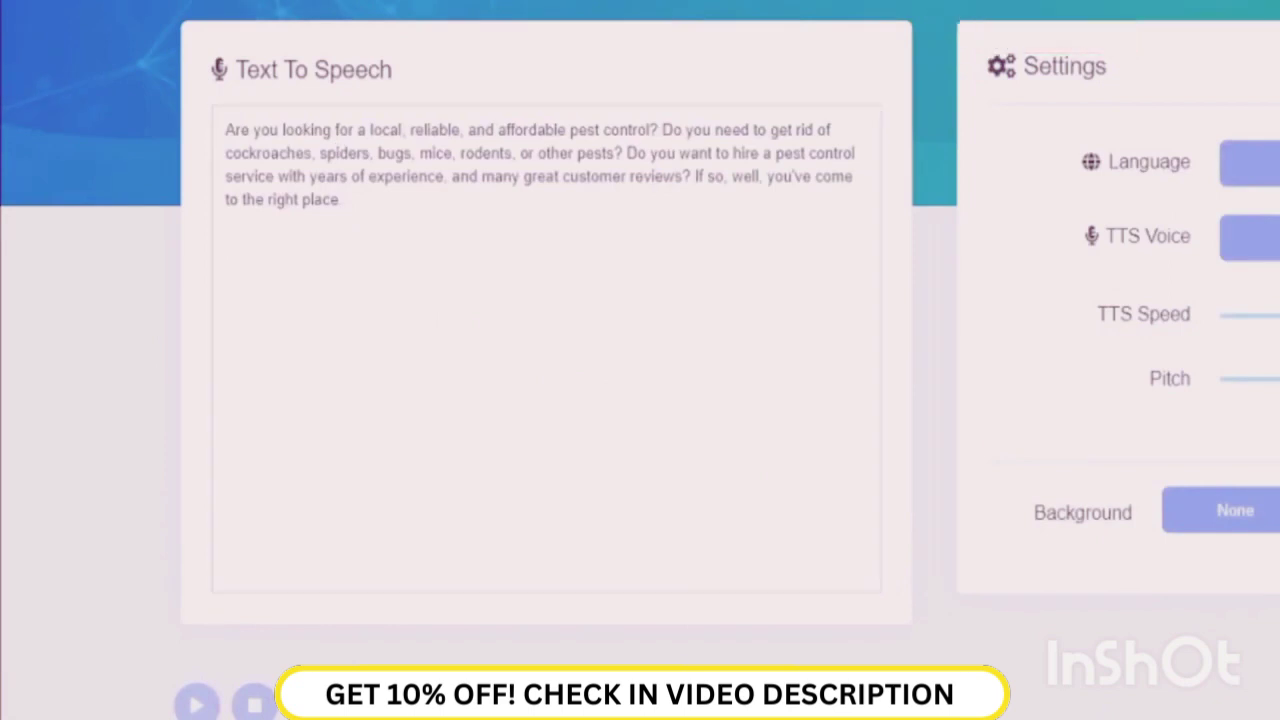
pyautogui.click(386, 260)
pyautogui.write("We are fully licensed and insured, and have eradicated all types of pests for hundreds of local clients, both residential, and commercial. We use only US EPA safe treatments, and all of our treatments are guaranteed to work. Don't put up with annoying pests in your home or business for one more day. Contact one of our friendly staff now to get a free, no obligation quote on your pest control service.")
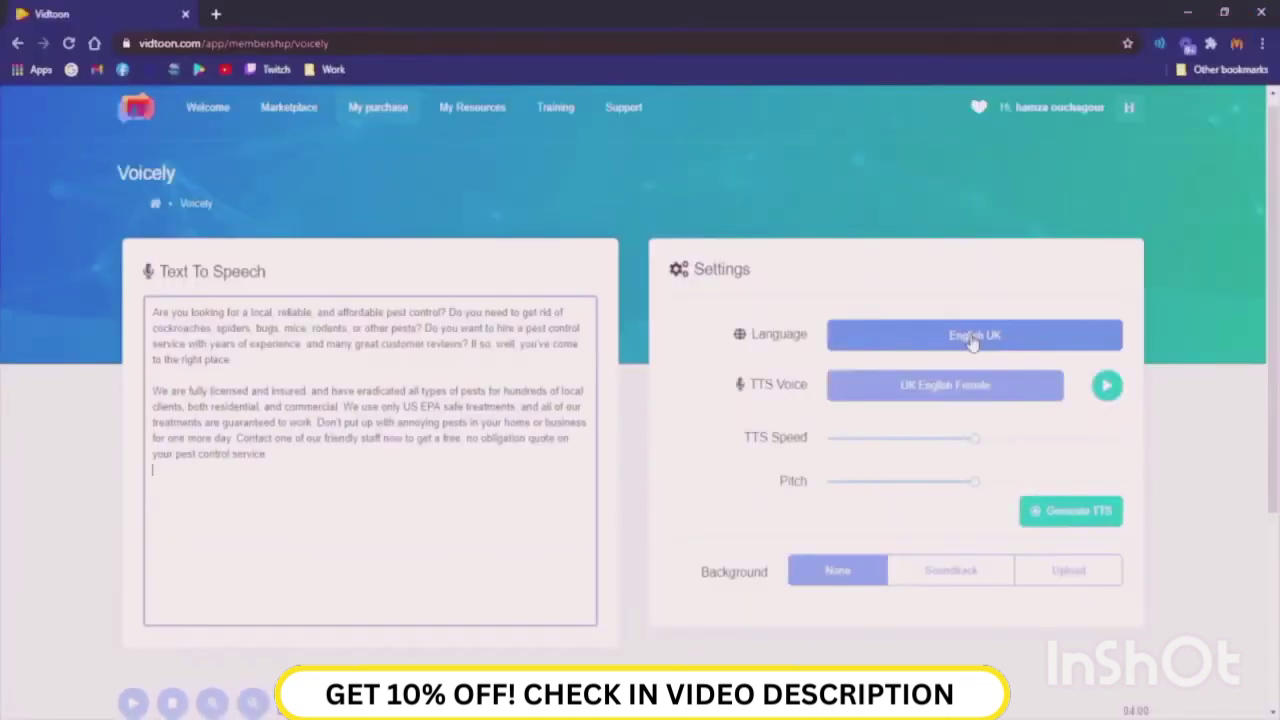
# - Set the language to English US and select the Julian (male) voice
pyautogui.click(973, 339)
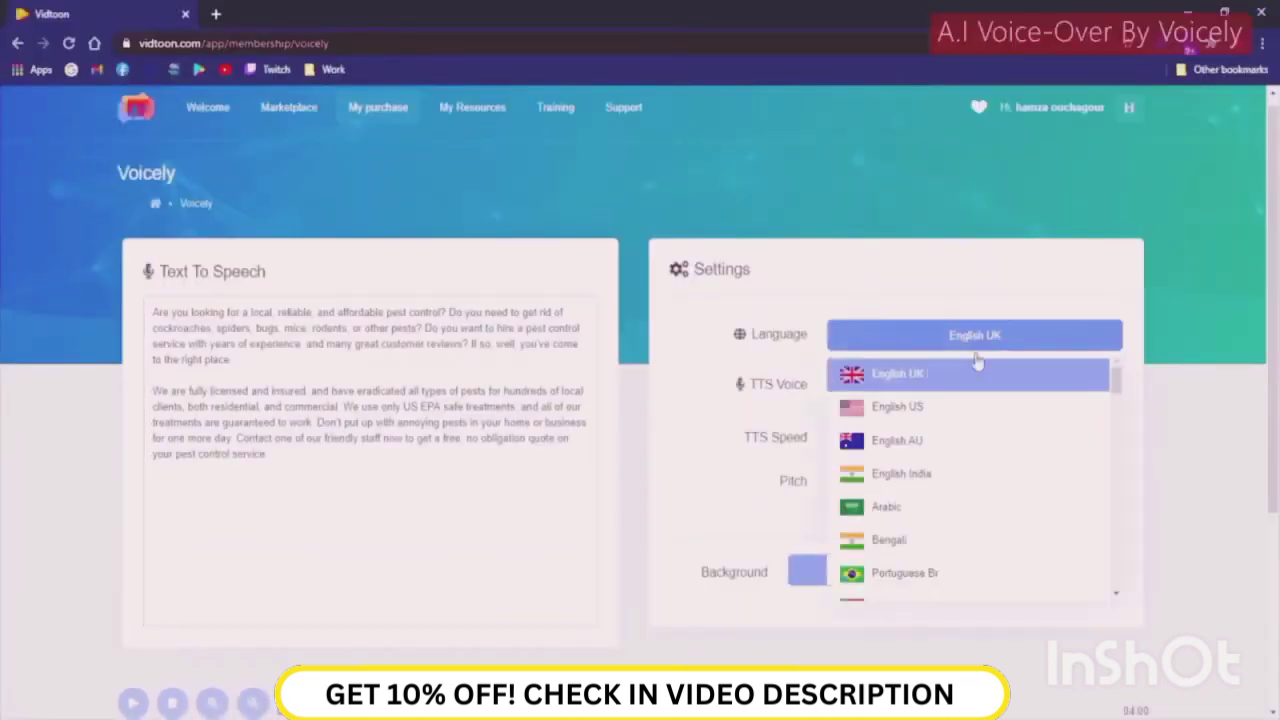
pyautogui.click(997, 407)
pyautogui.click(937, 390)
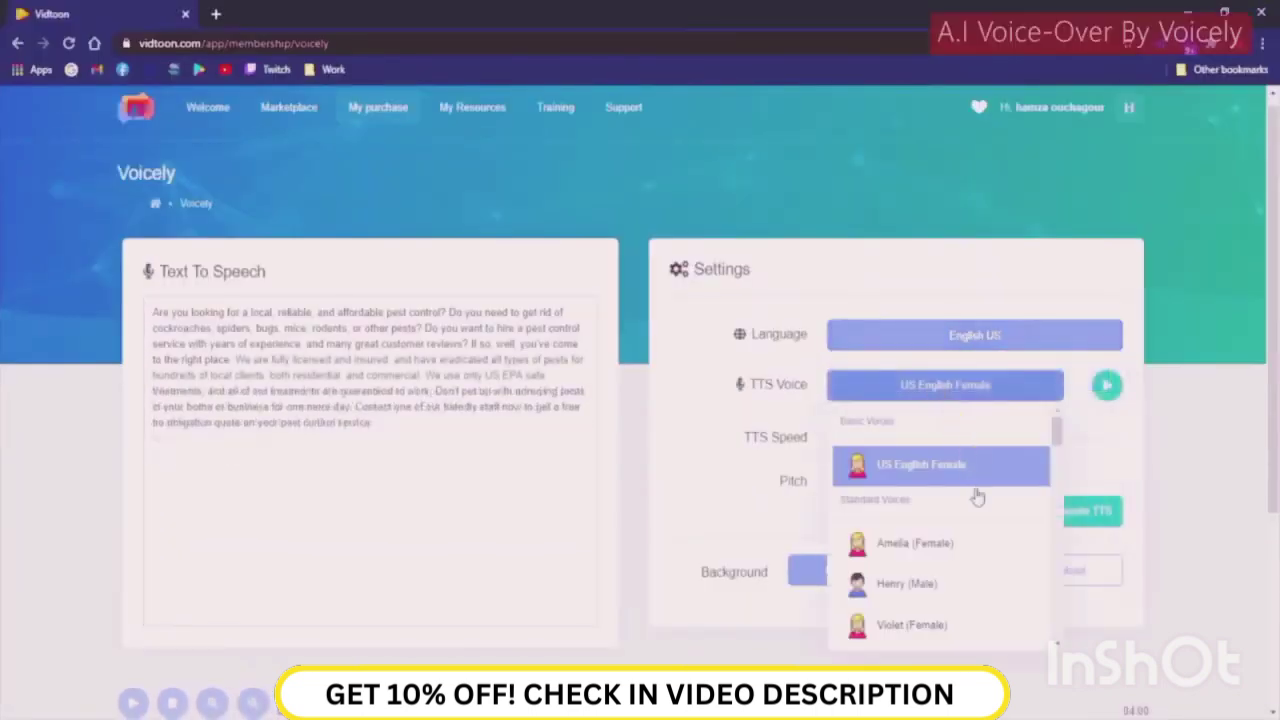
pyautogui.scroll(-4, 937, 557)
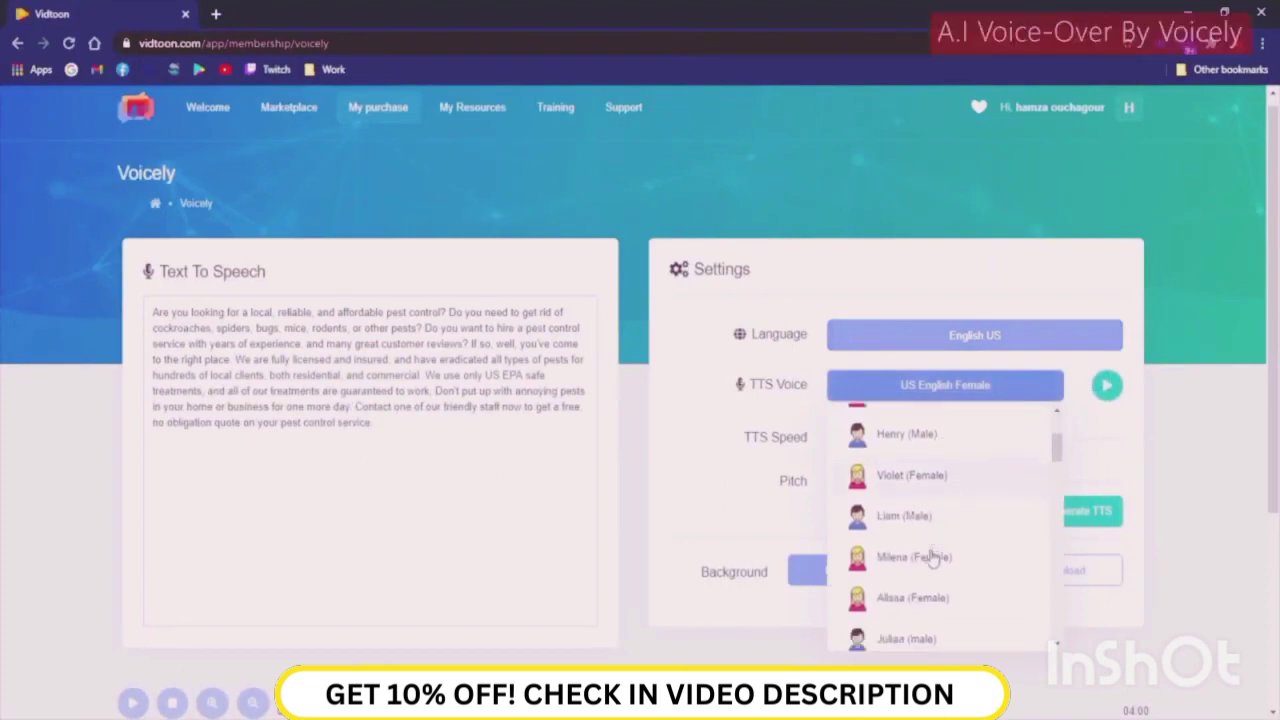
pyautogui.scroll(-1, 940, 552)
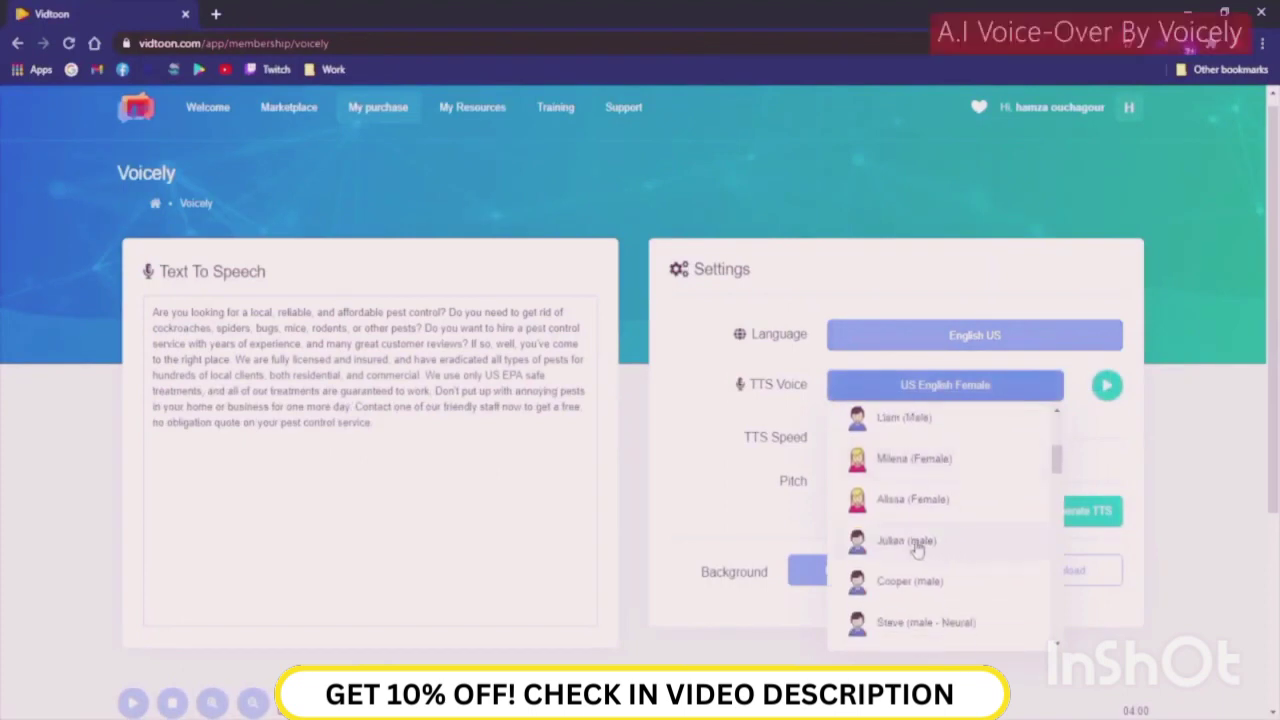
pyautogui.click(897, 541)
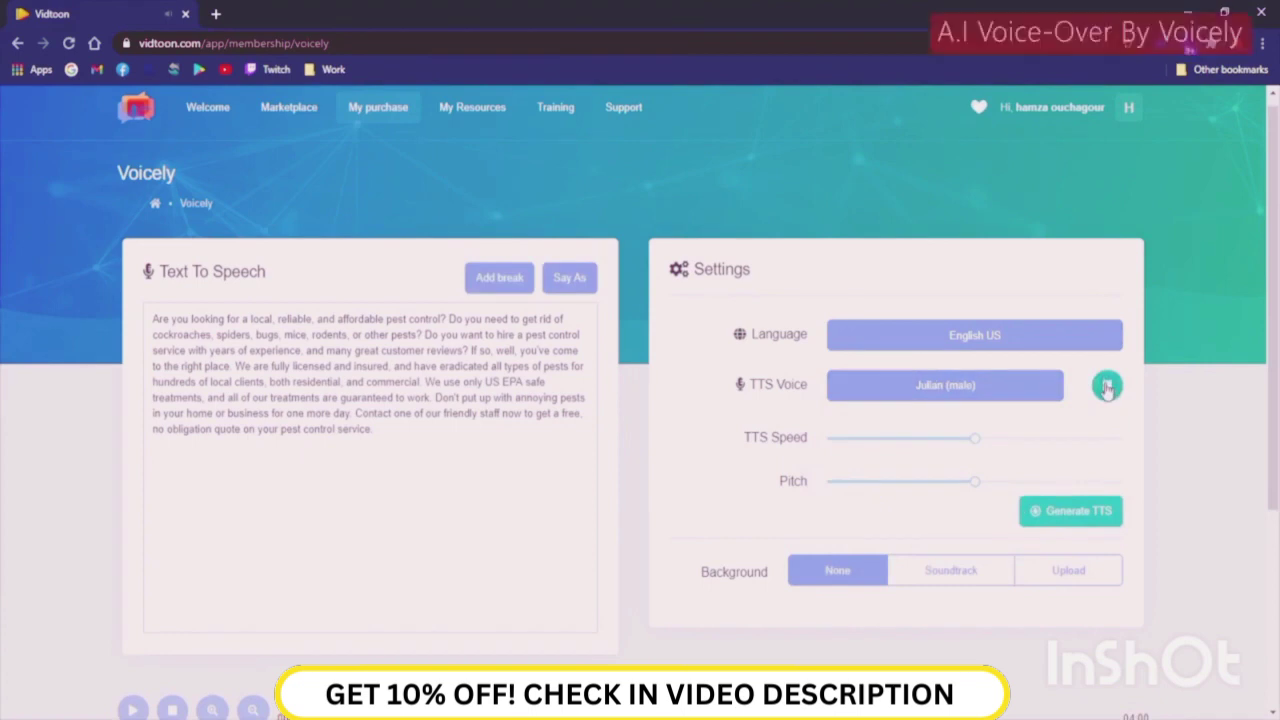
# - Switch the voice to Felix (male - Neural) and preview how it sounds
pyautogui.click(1015, 388)
pyautogui.scroll(-3, 907, 530)
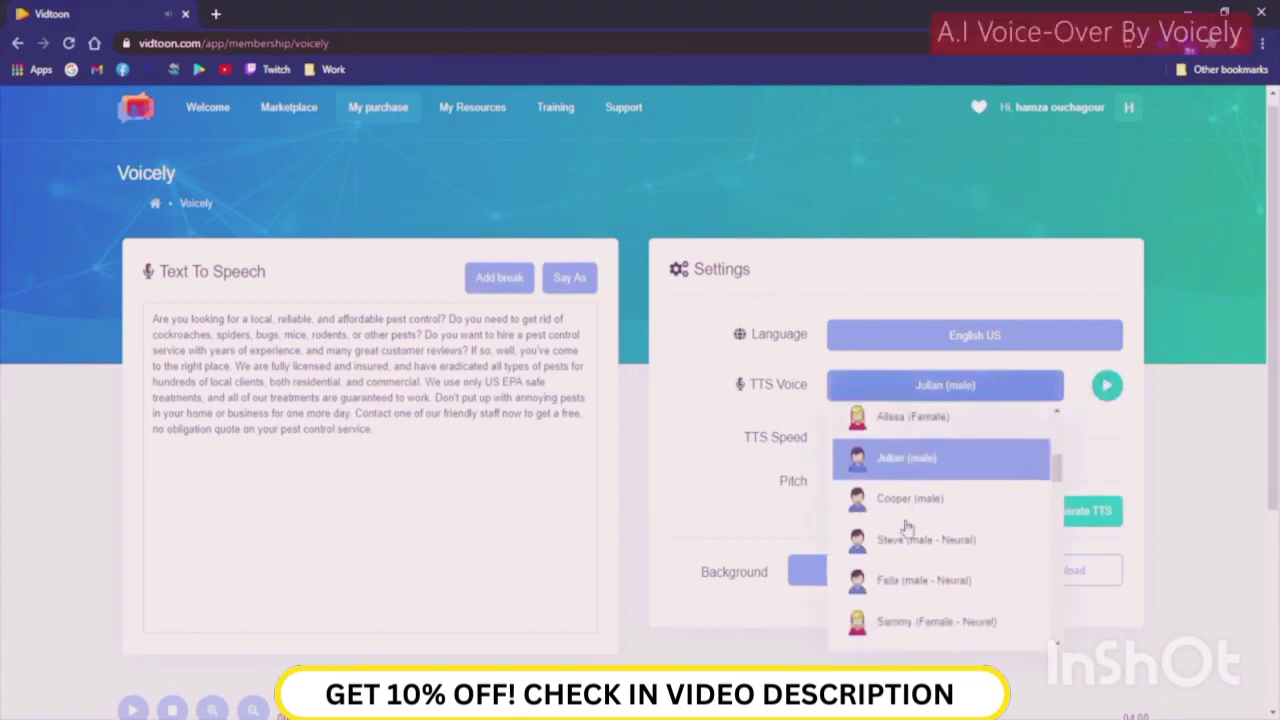
pyautogui.click(918, 500)
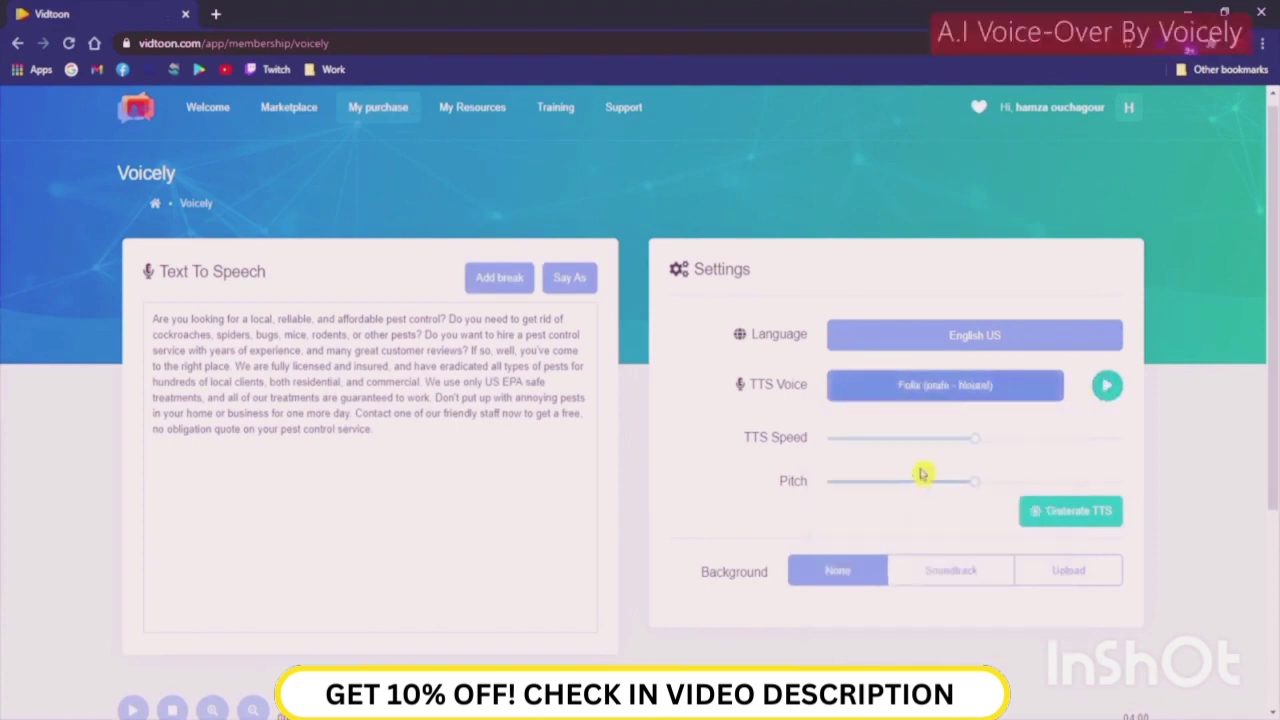
pyautogui.click(1105, 390)
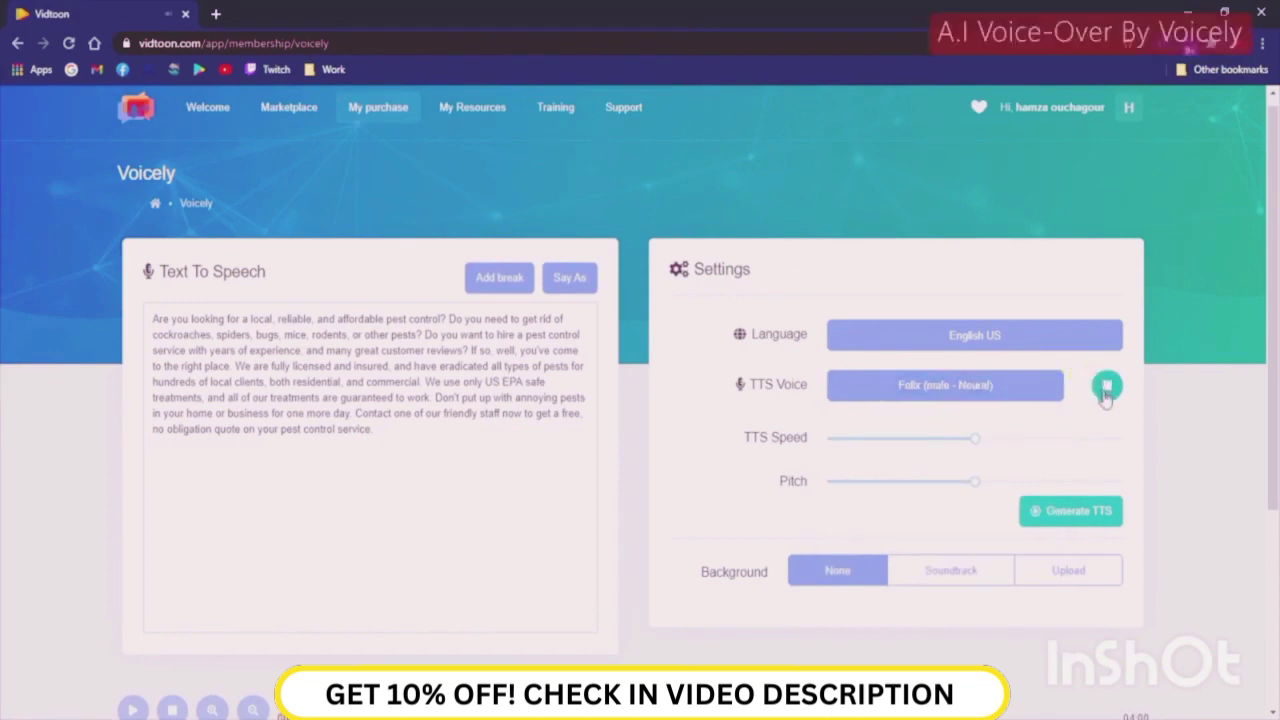
pyautogui.click(1106, 390)
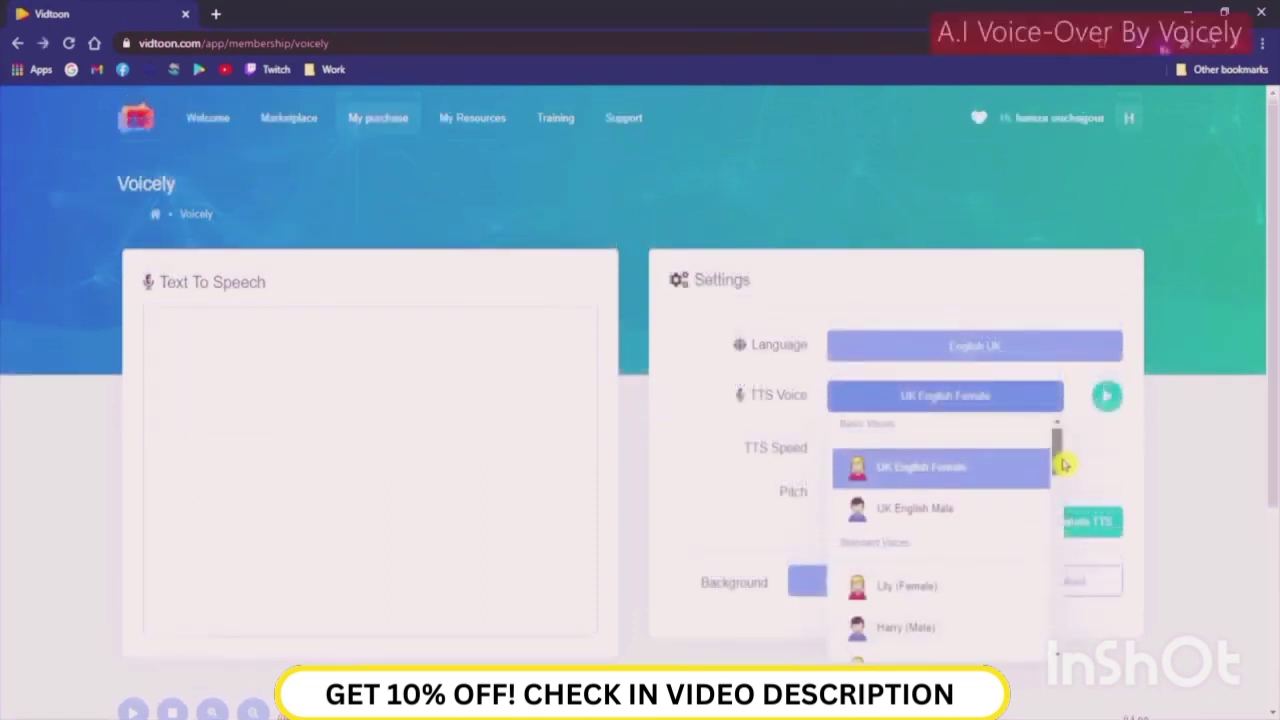
# - Close the voice list and browse the narration language list again
pyautogui.moveTo(1063, 464); pyautogui.dragTo(1077, 628)
pyautogui.click(1100, 352)
pyautogui.click(1100, 360)
pyautogui.click(1056, 356)
pyautogui.moveTo(1117, 391); pyautogui.dragTo(1134, 589)
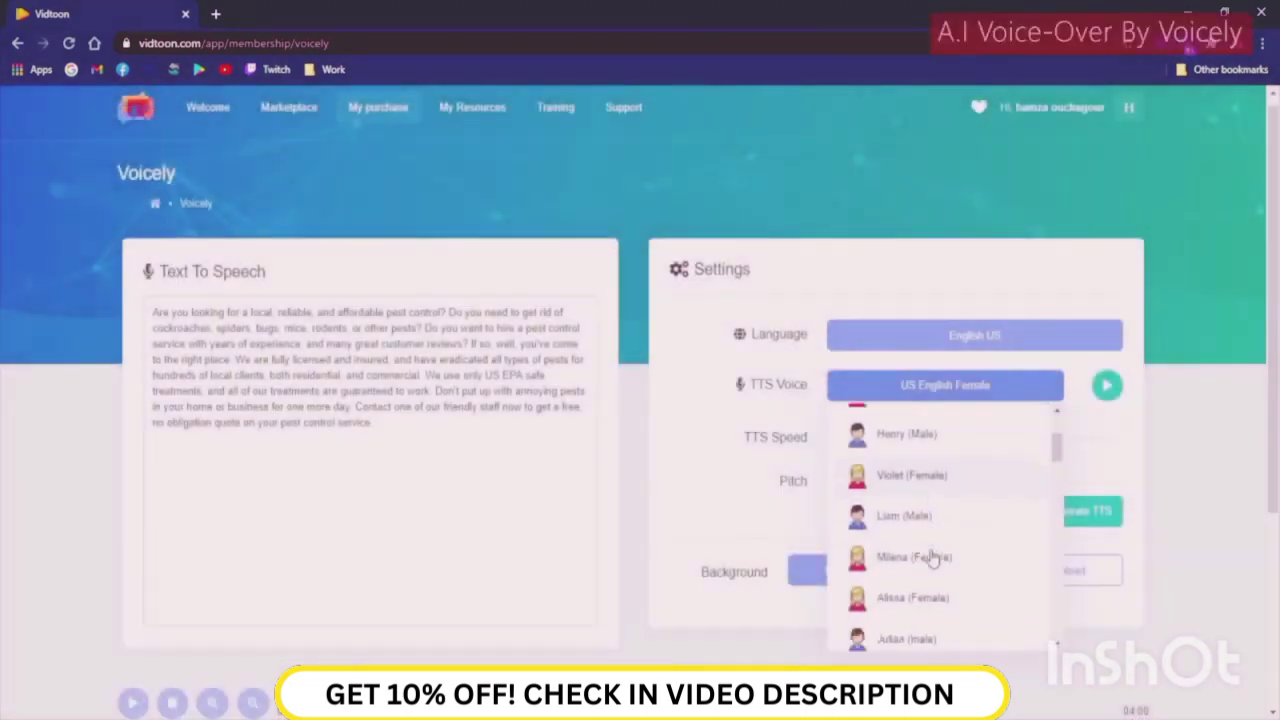
# - Set speech speed to 0.8 with a high pitch, then play and stop the voiceover
pyautogui.scroll(-1, 940, 553)
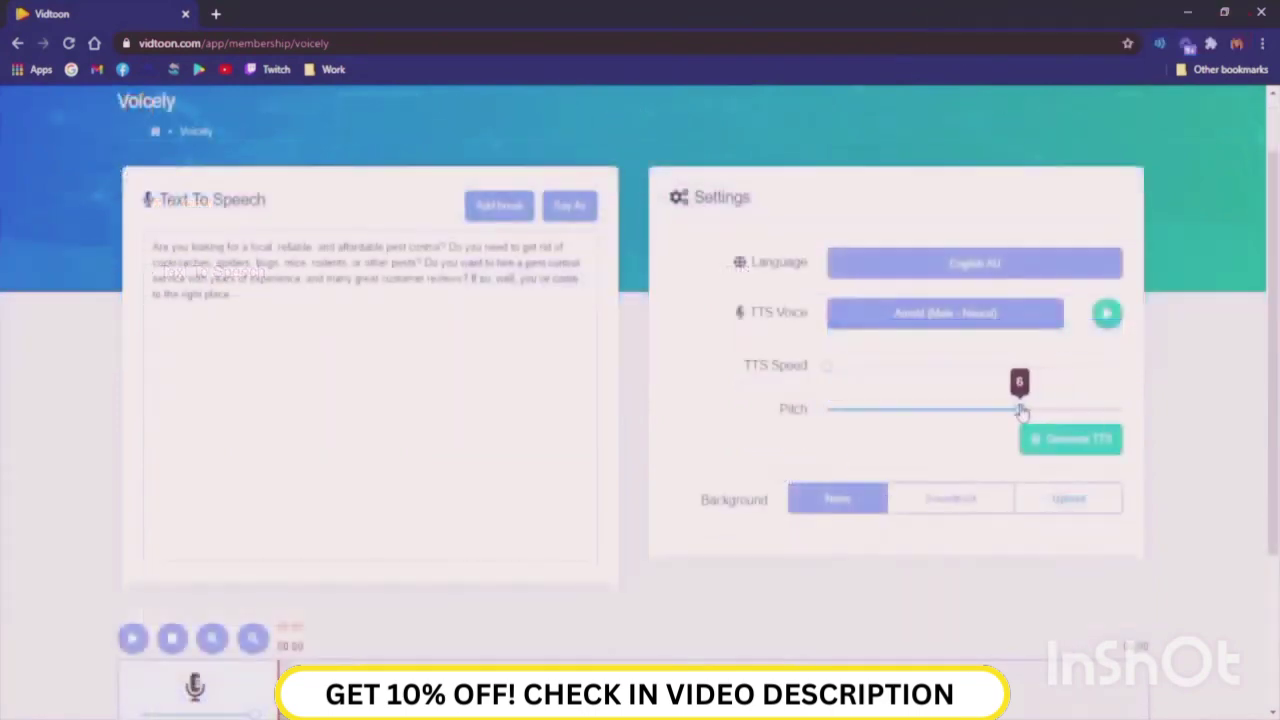
pyautogui.moveTo(826, 366); pyautogui.dragTo(876, 367)
pyautogui.moveTo(1019, 409); pyautogui.dragTo(1050, 409)
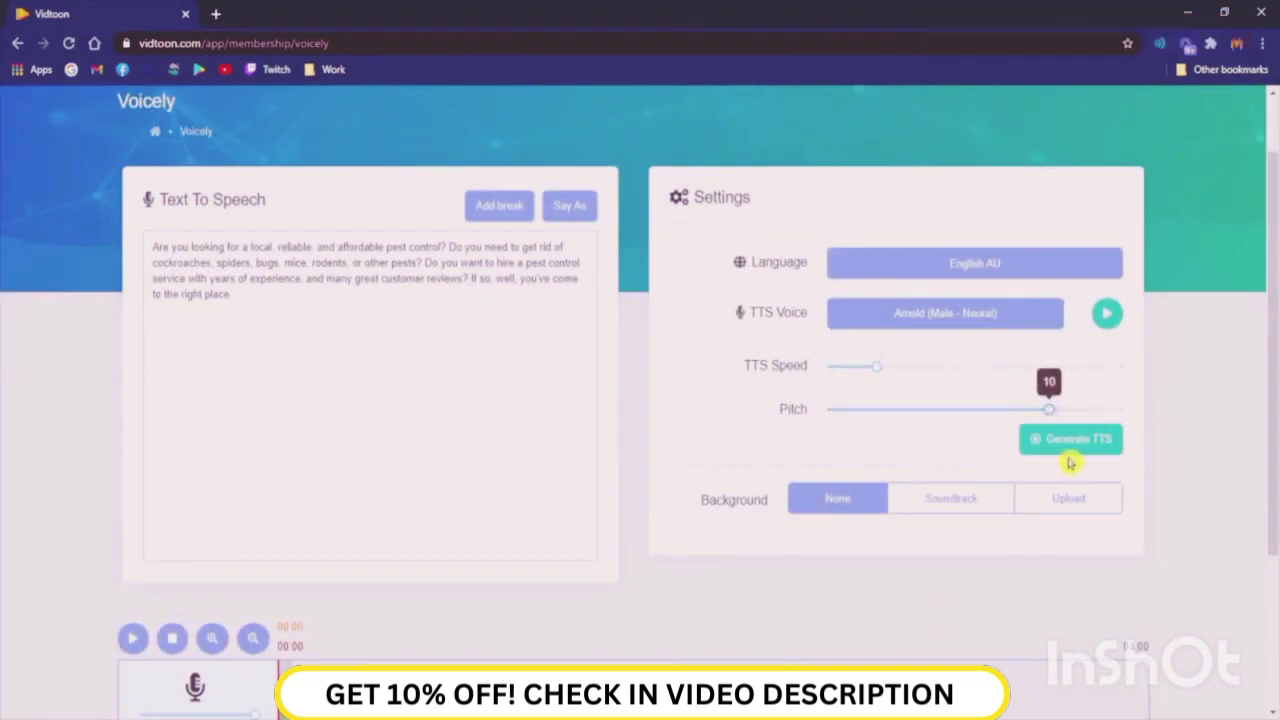
pyautogui.click(133, 638)
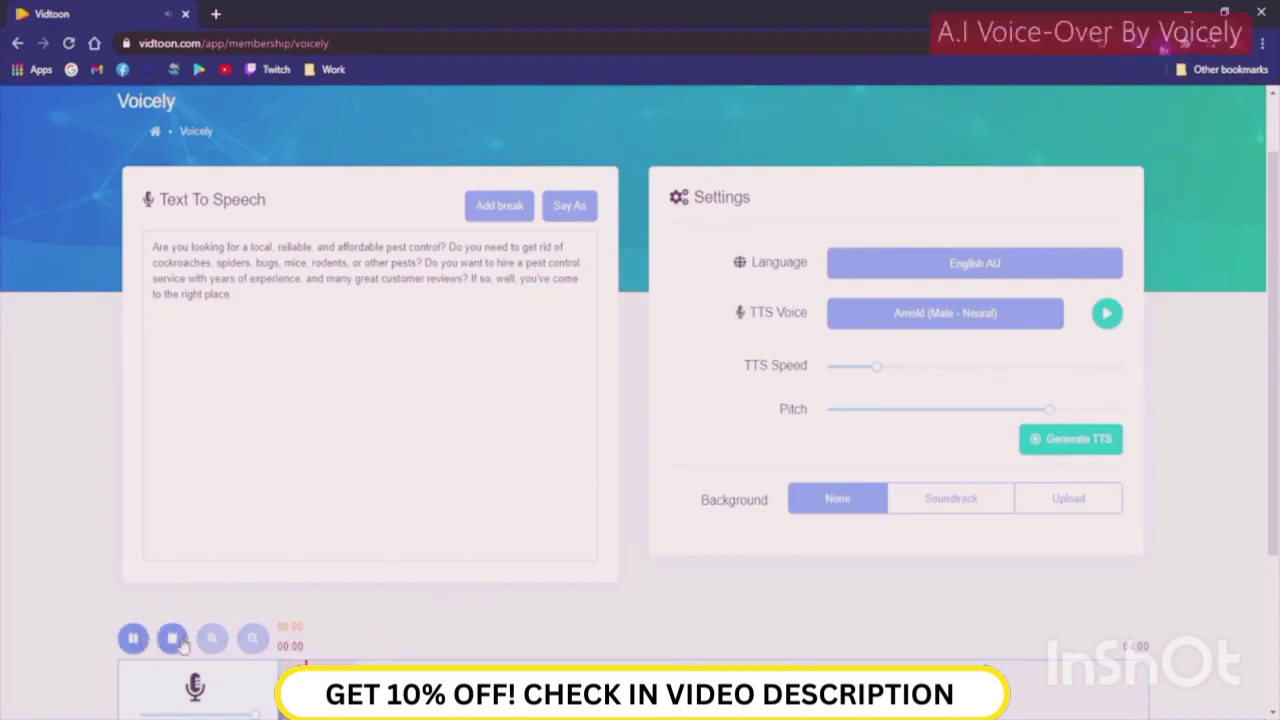
pyautogui.scroll(-2, 180, 640)
pyautogui.scroll(2, 178, 635)
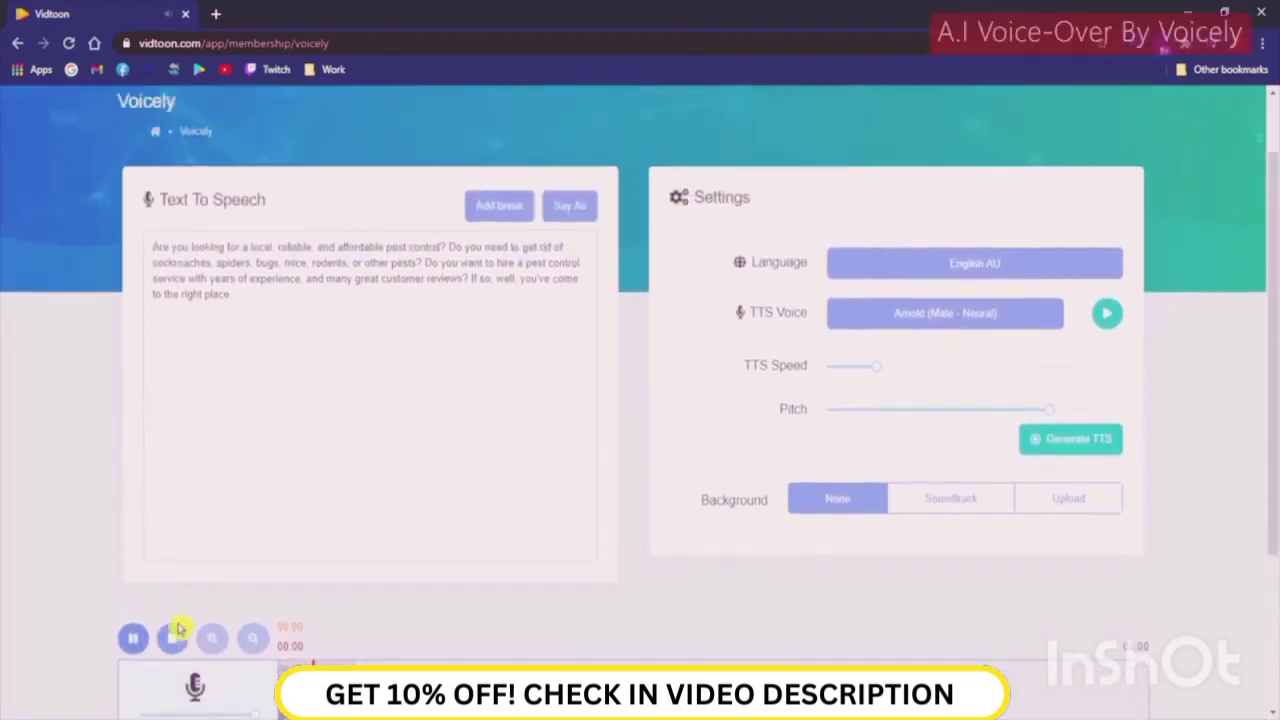
pyautogui.click(173, 638)
# - Try near-maximum speed with deep pitch, then reset pitch to 0, slow the speed, and replay
pyautogui.moveTo(876, 366); pyautogui.dragTo(863, 414)
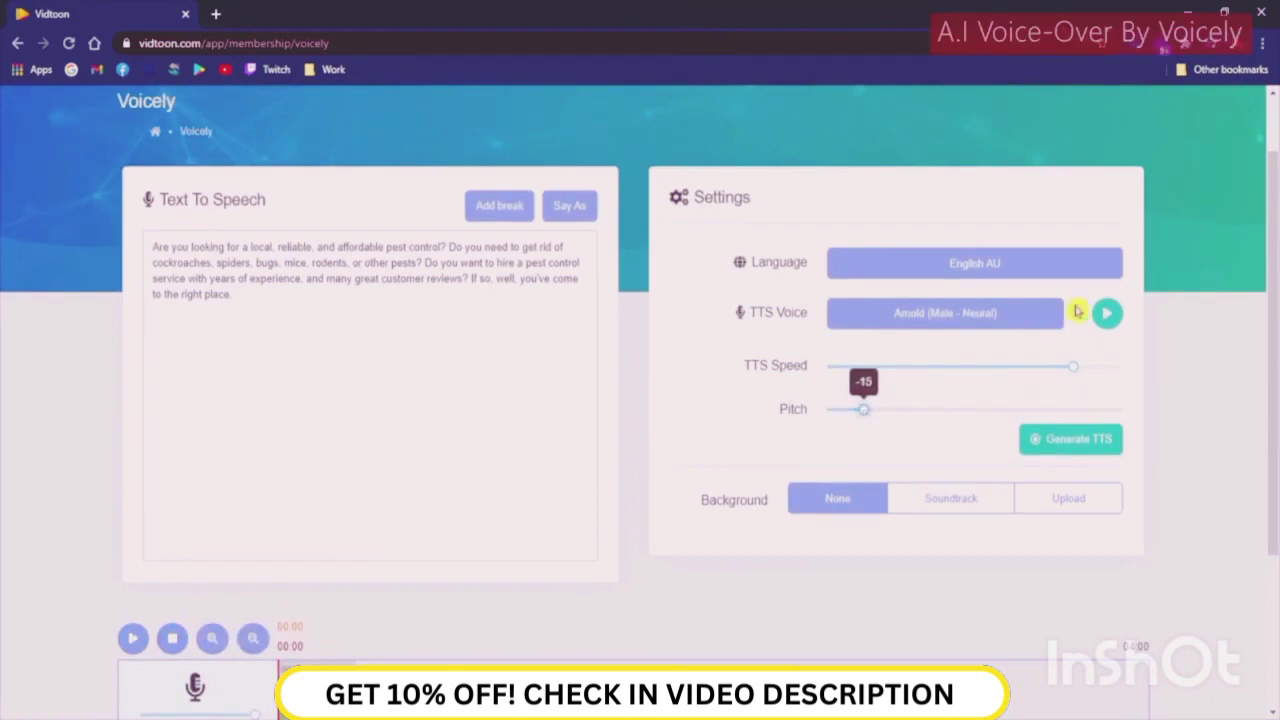
pyautogui.click(1070, 439)
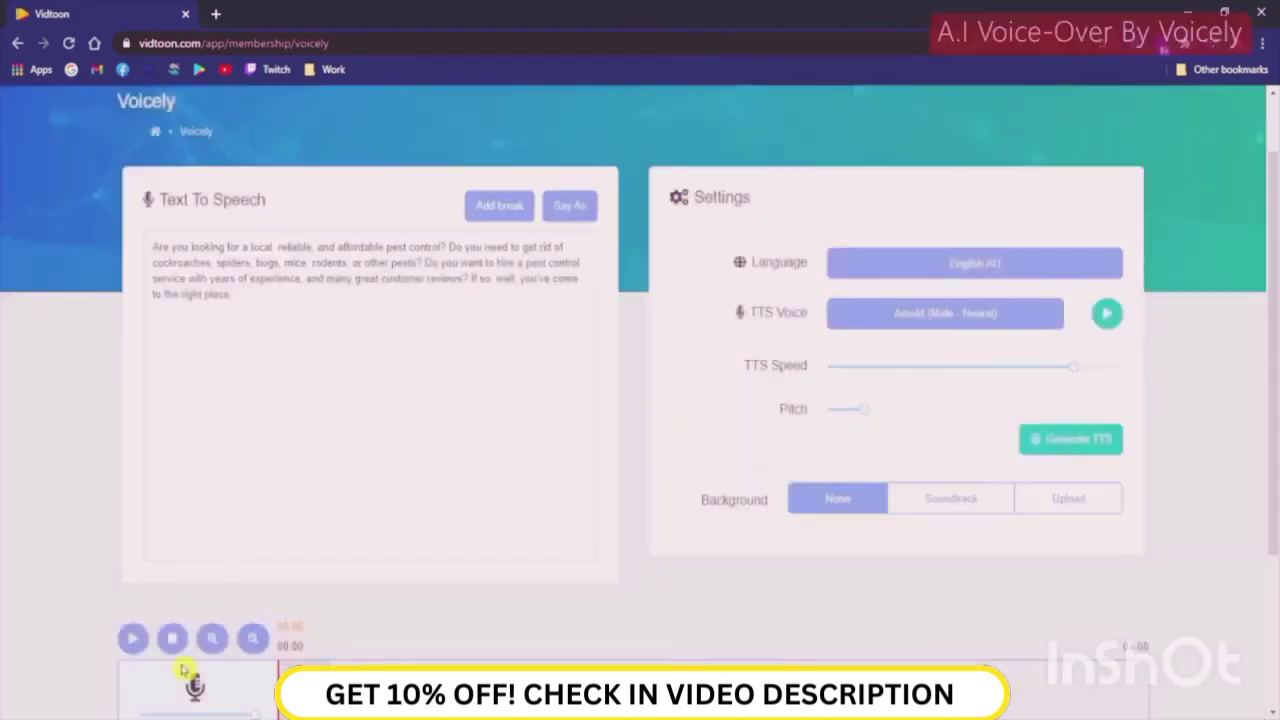
pyautogui.scroll(-1, 249, 660)
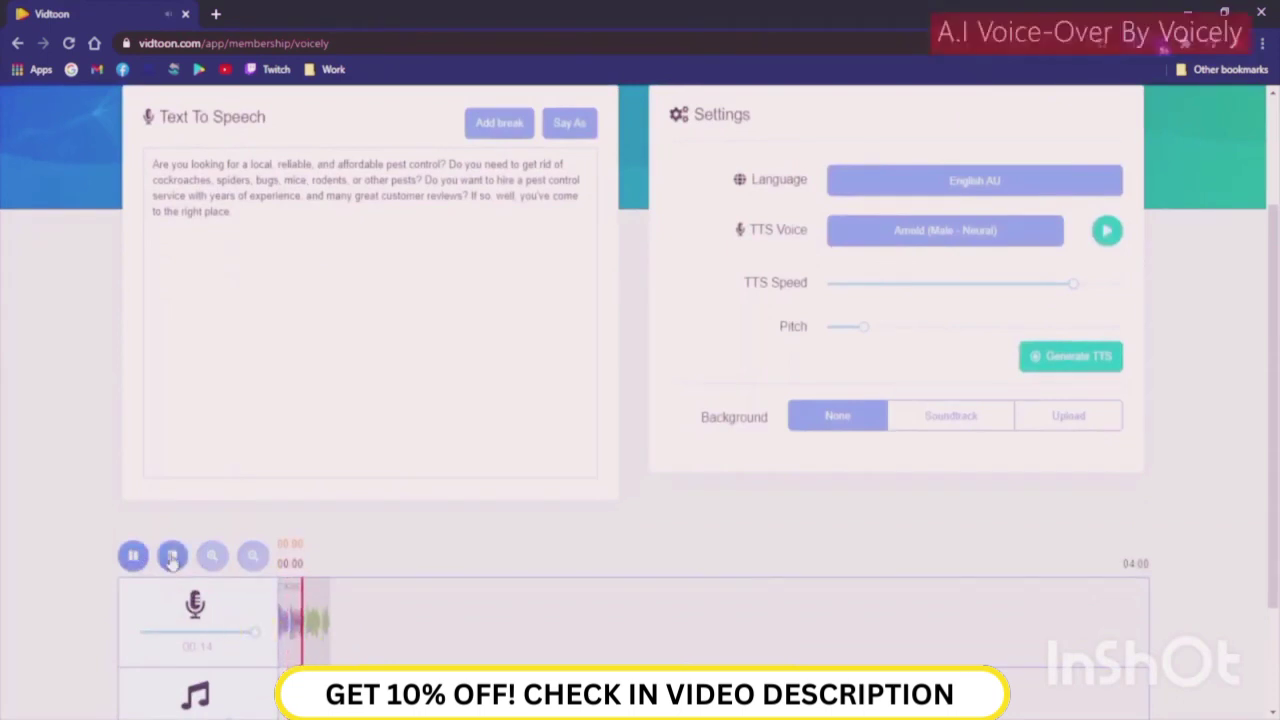
pyautogui.click(178, 563)
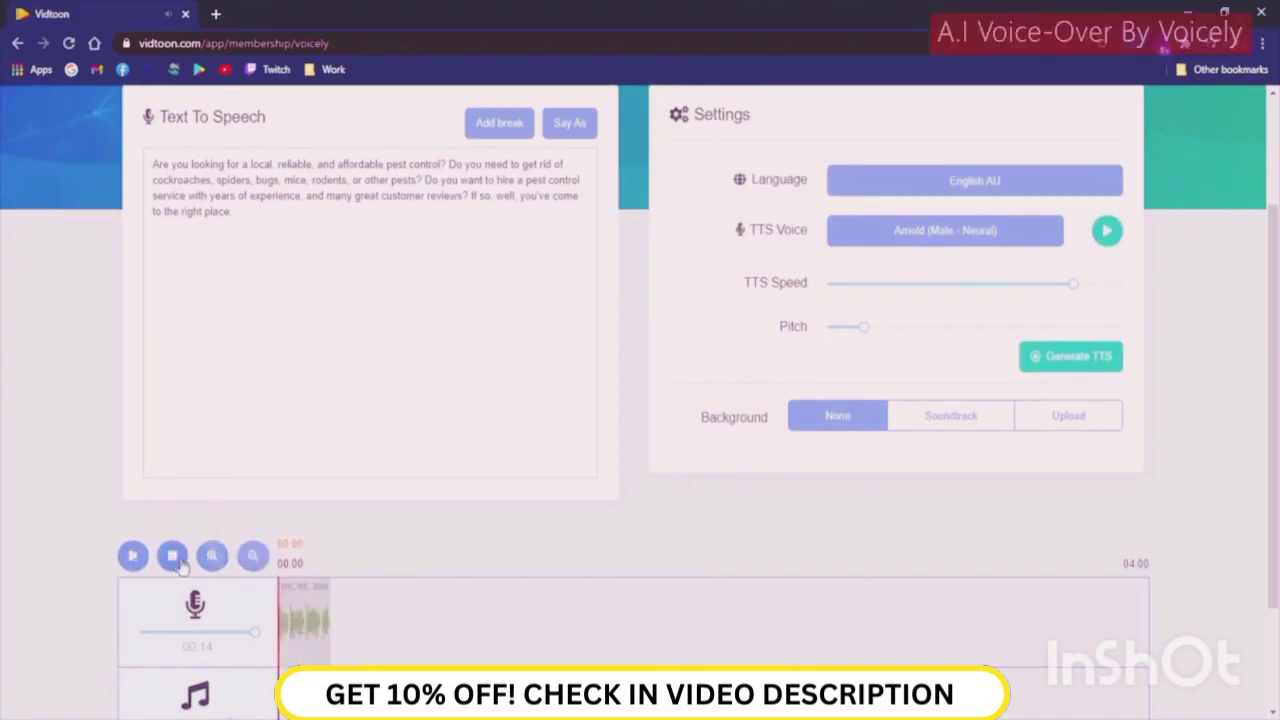
pyautogui.moveTo(860, 334); pyautogui.dragTo(977, 337)
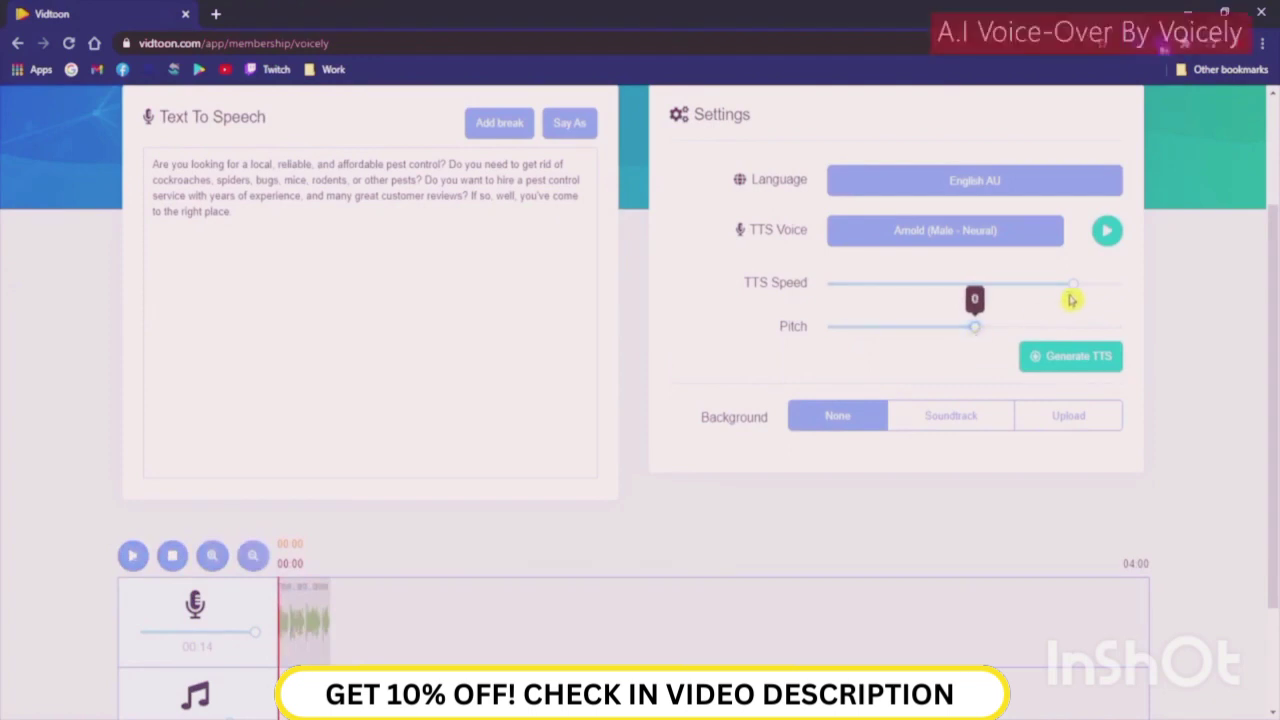
pyautogui.moveTo(1070, 288); pyautogui.dragTo(968, 289)
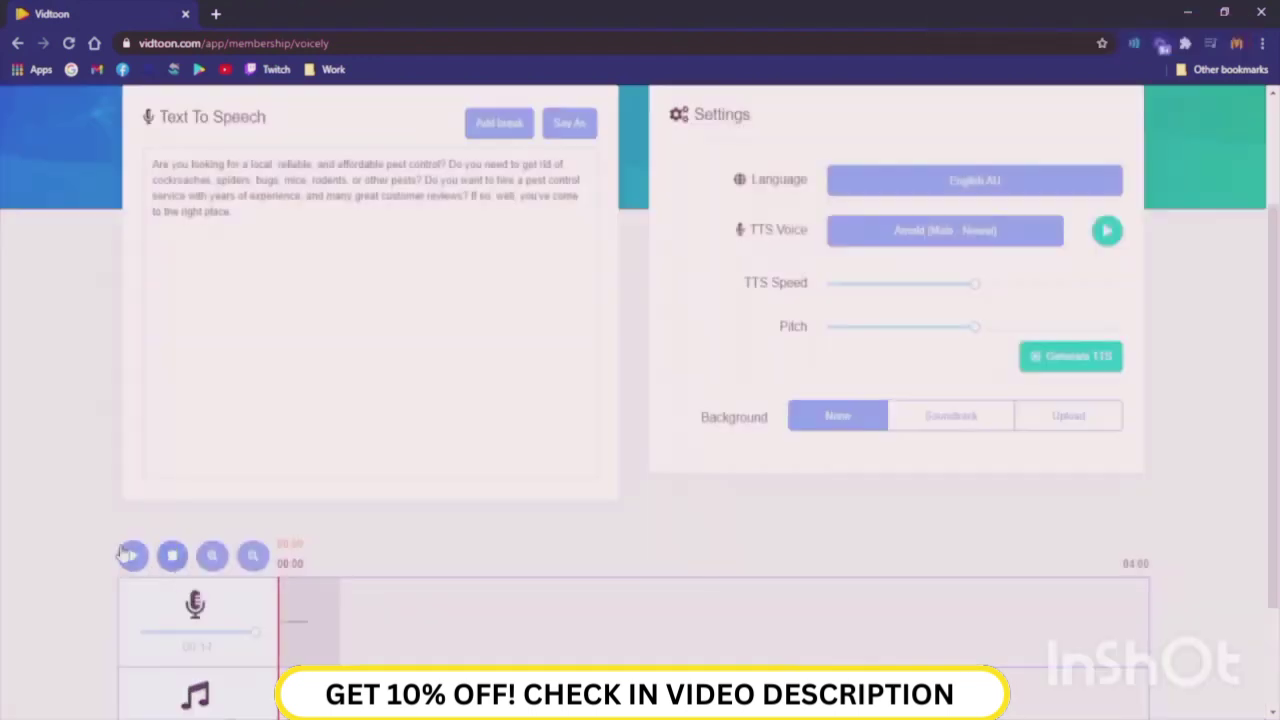
pyautogui.click(131, 556)
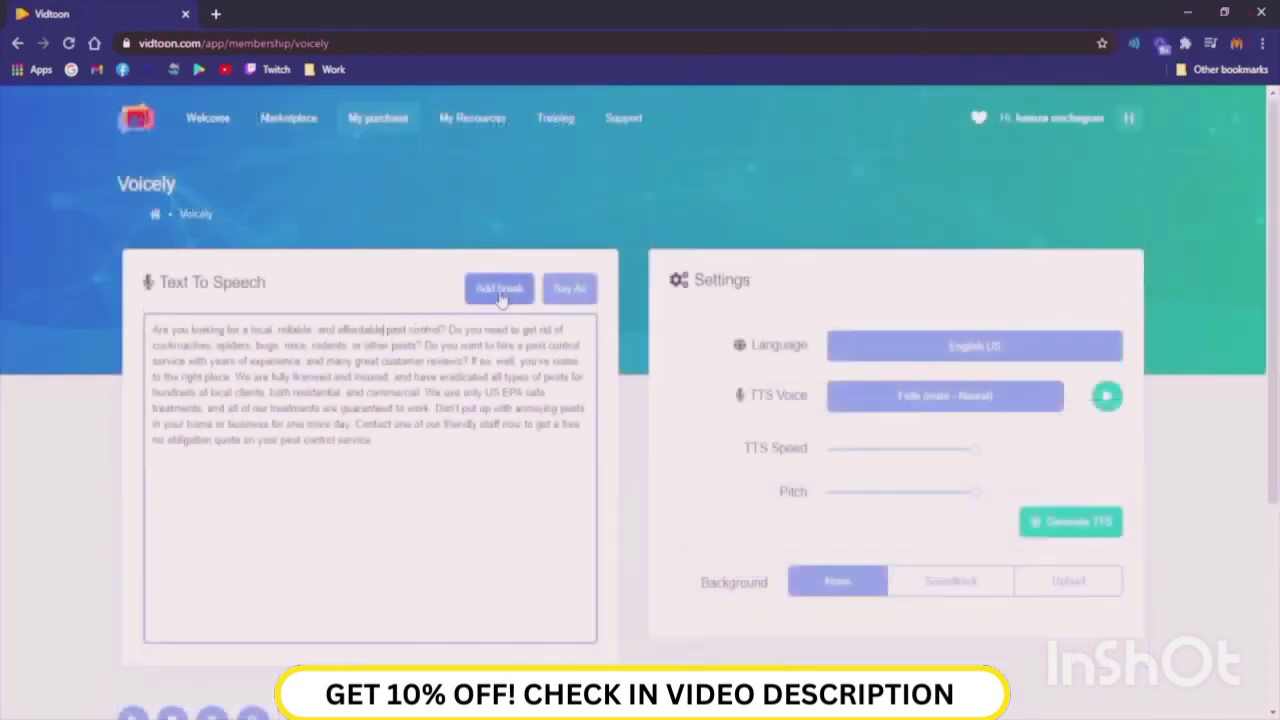
# - Insert 1000 ms breaks after 'affordable' and 'need' and a 2000 ms break after 'of'
pyautogui.click(513, 292)
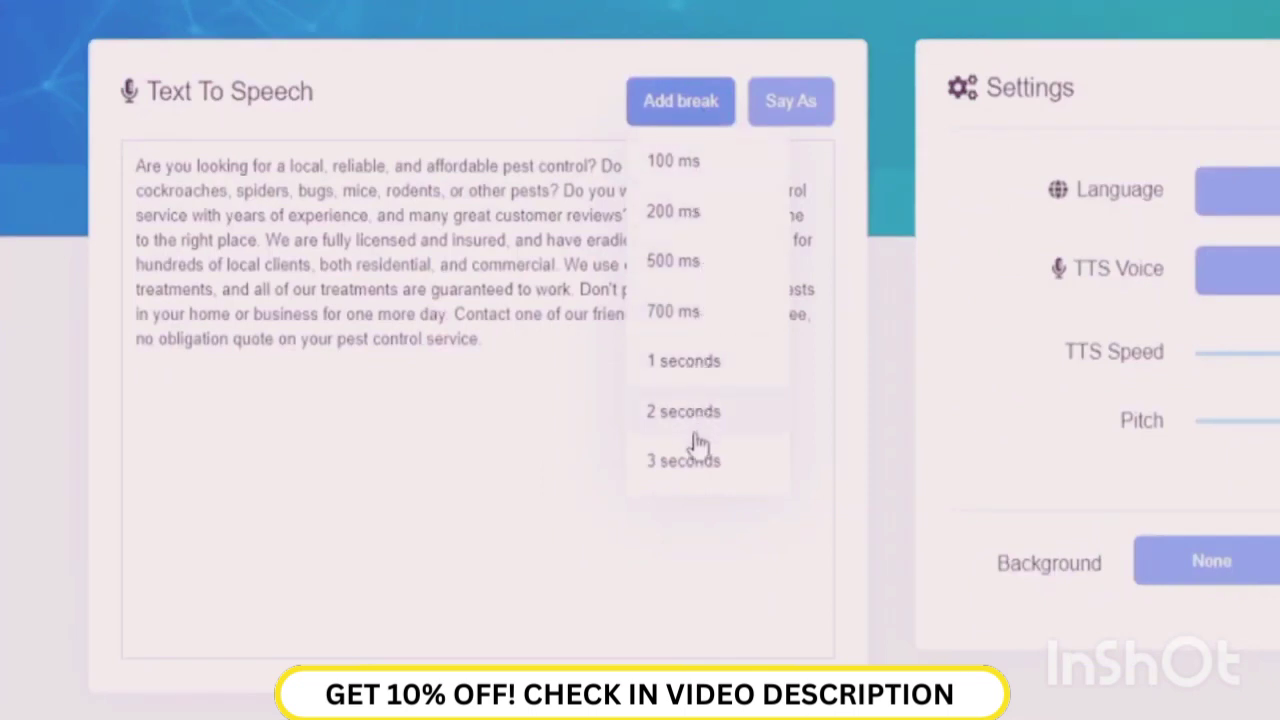
pyautogui.click(690, 363)
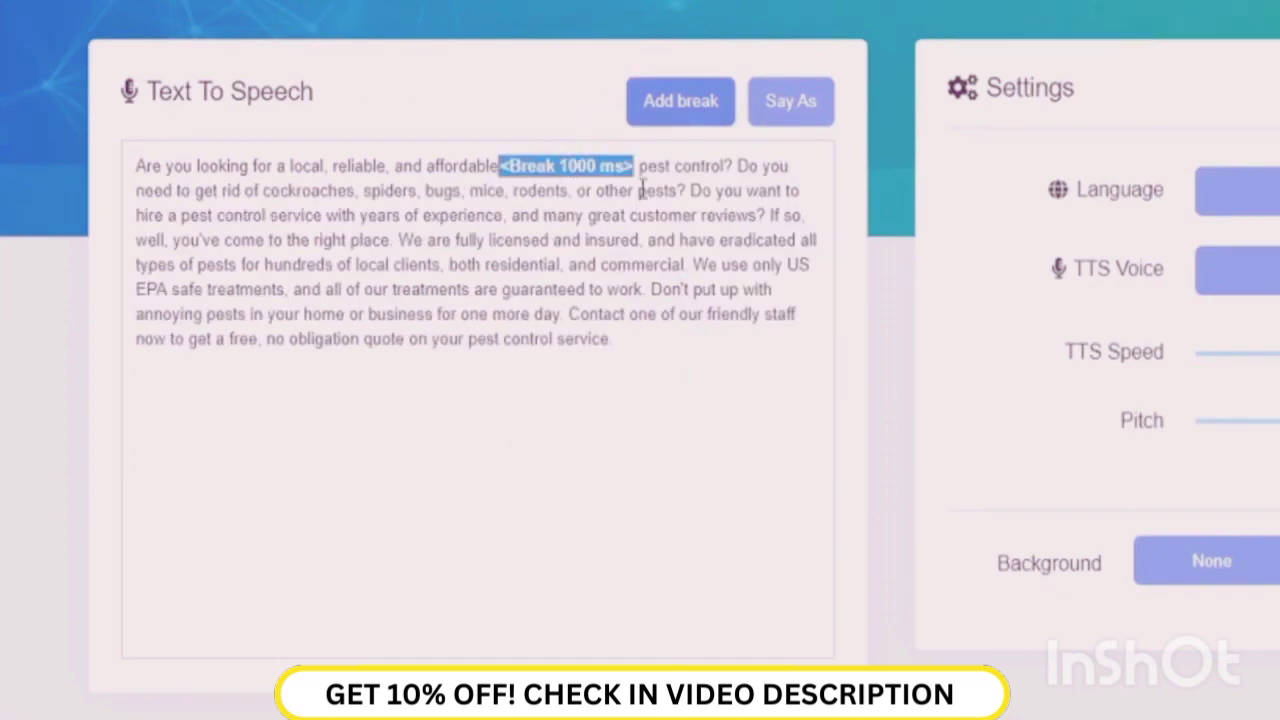
pyautogui.click(736, 166)
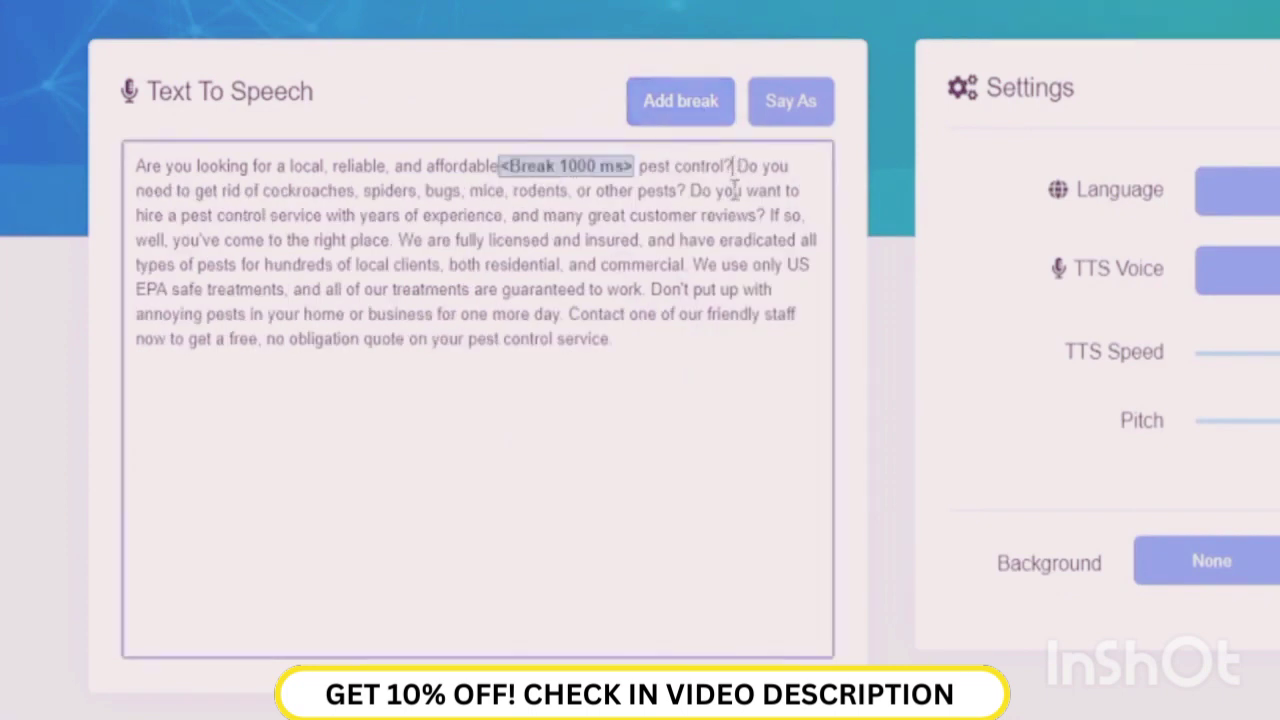
pyautogui.click(178, 190)
pyautogui.click(674, 120)
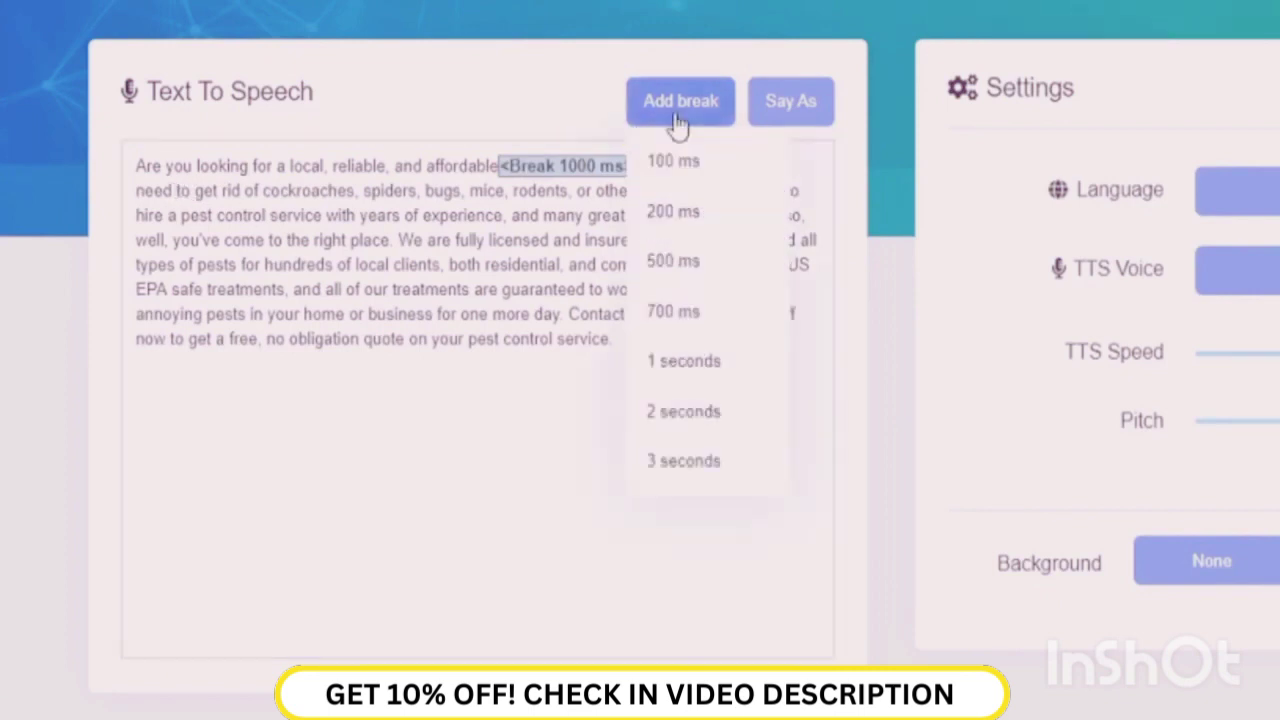
pyautogui.click(700, 357)
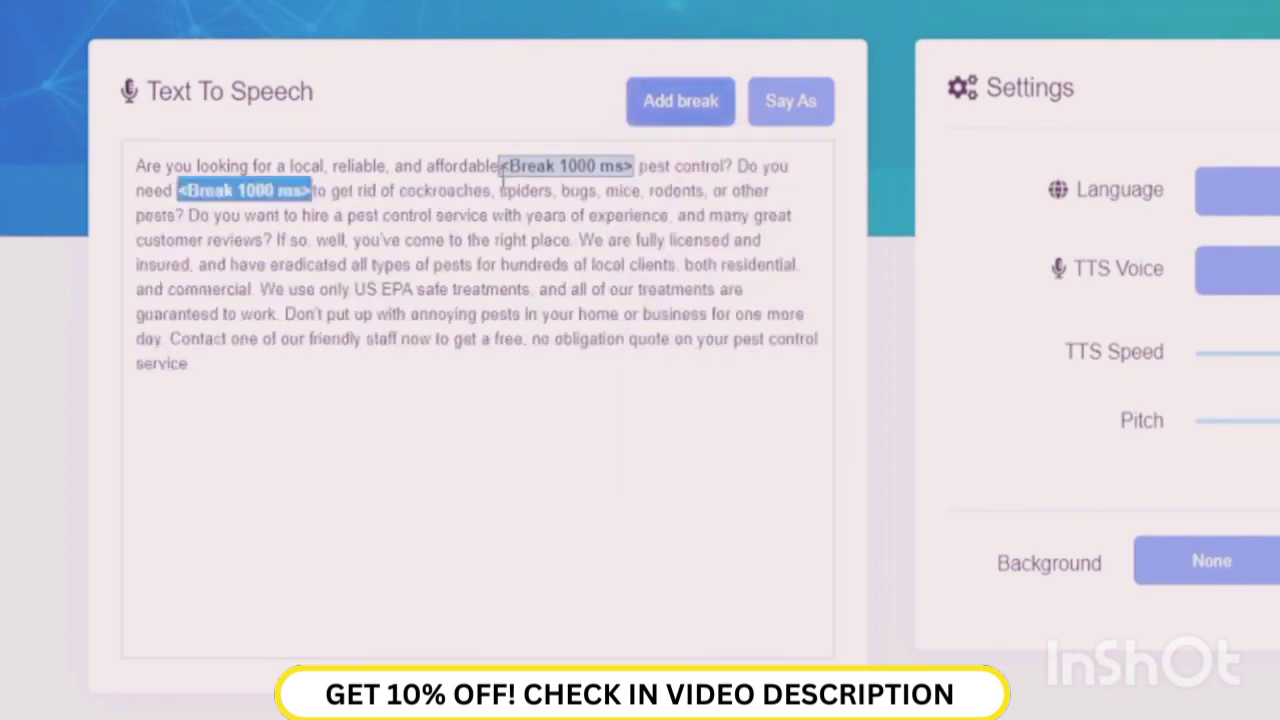
pyautogui.click(394, 192)
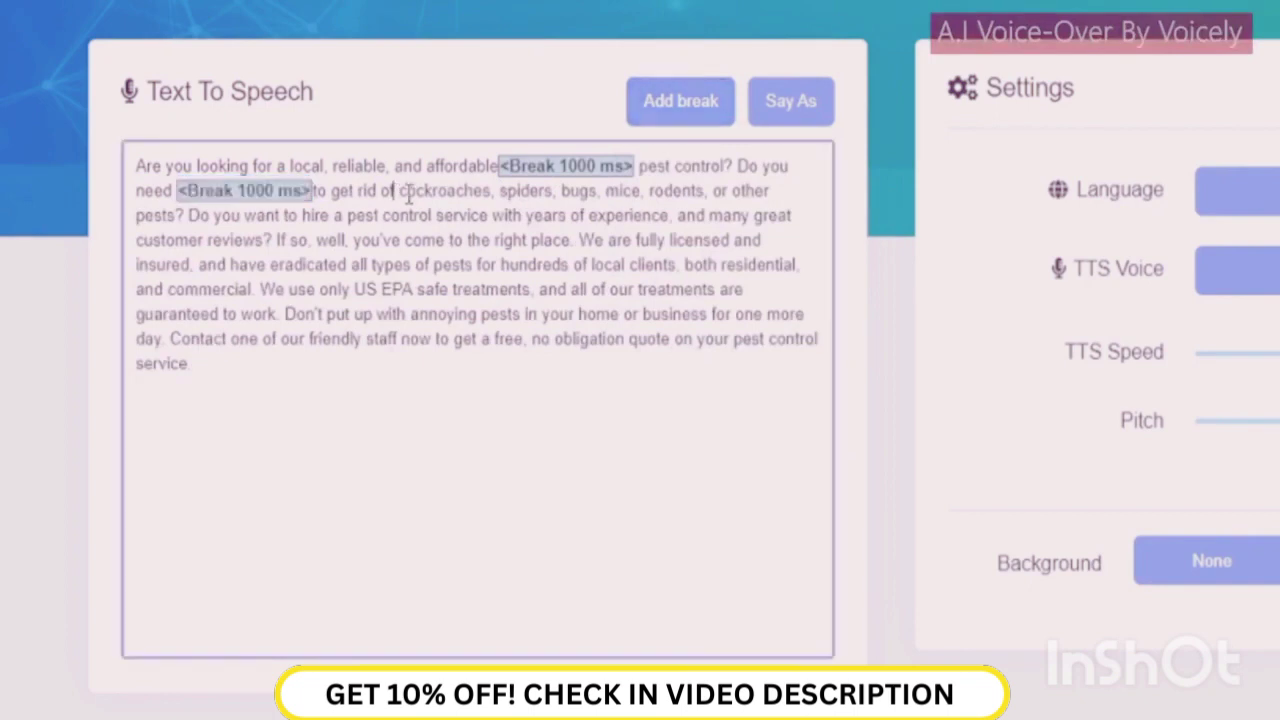
pyautogui.click(677, 106)
pyautogui.click(687, 422)
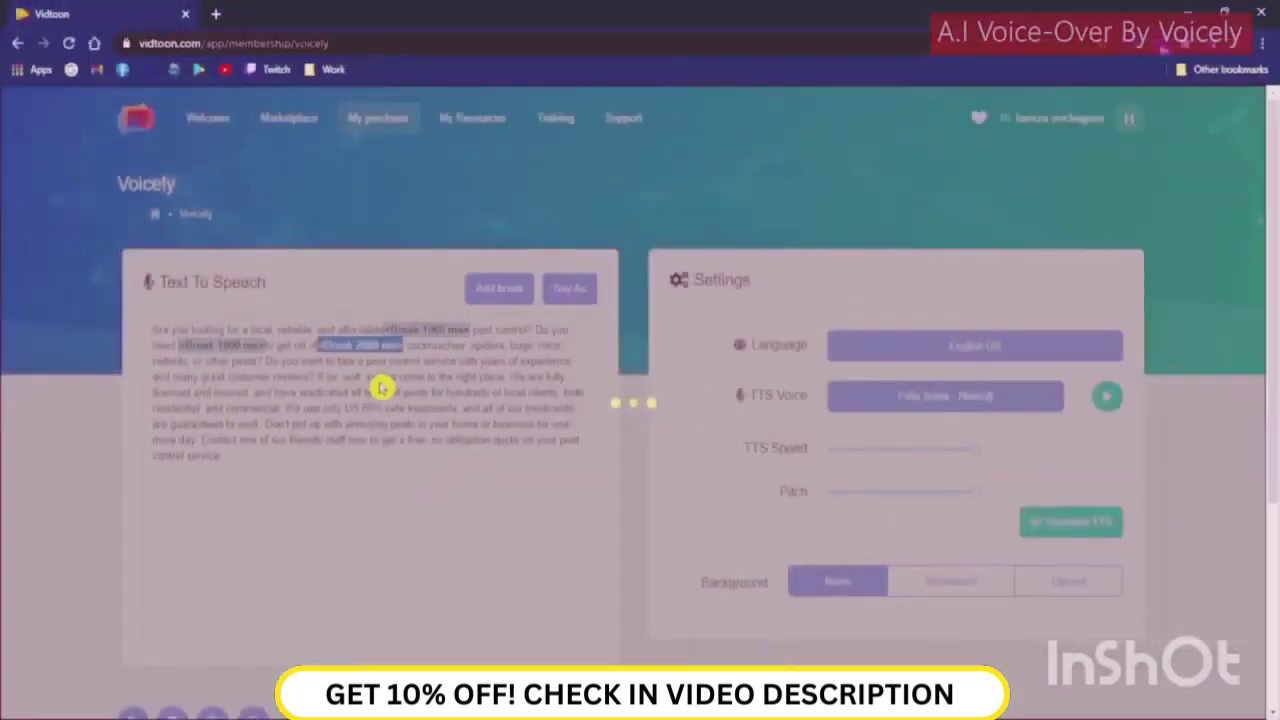
# - Play the regenerated voiceover on the timeline to check the three pauses
pyautogui.scroll(-3, 517, 253)
pyautogui.click(133, 472)
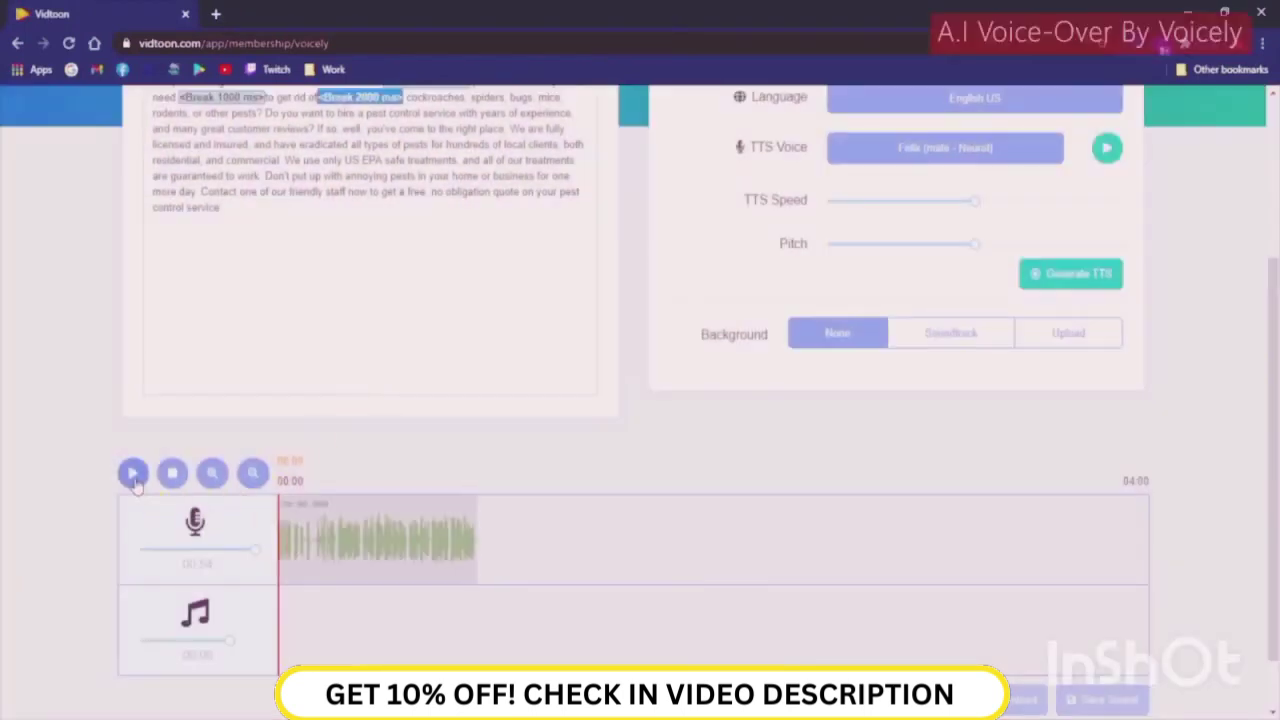
pyautogui.scroll(2, 200, 443)
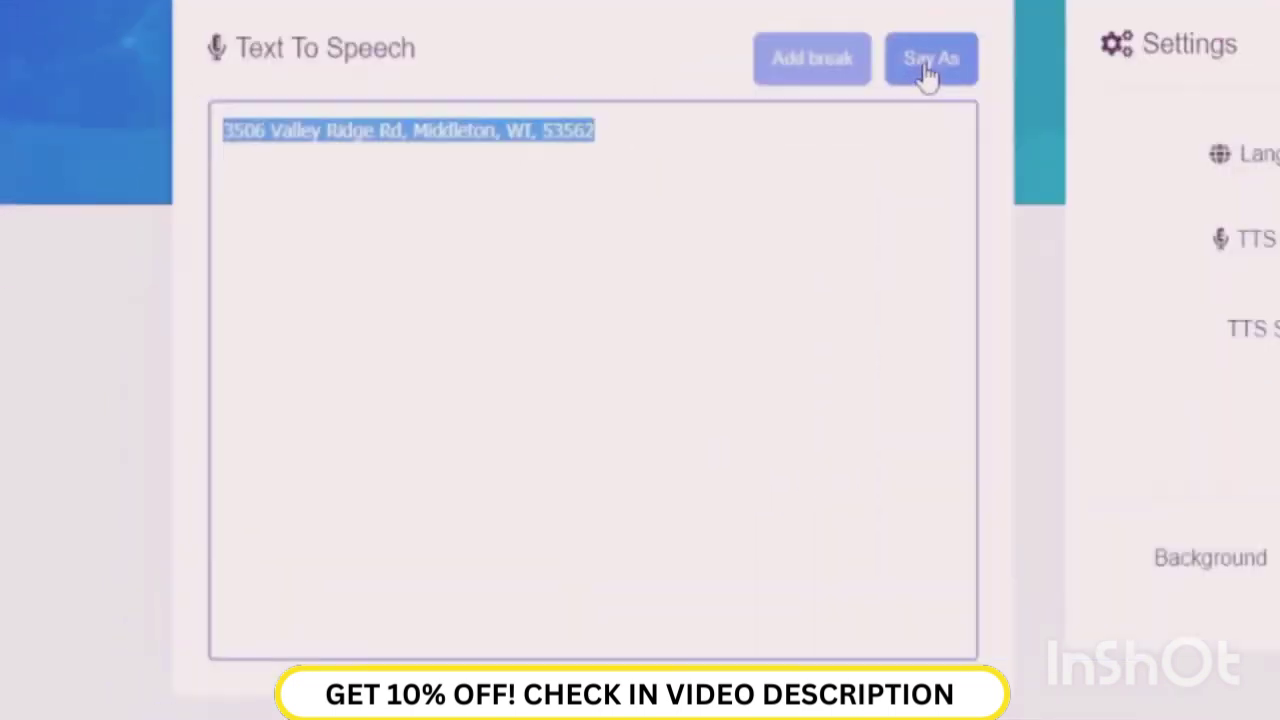
# - Tag the selected street address as Say As Address, generate it, and play the clip
pyautogui.click(928, 66)
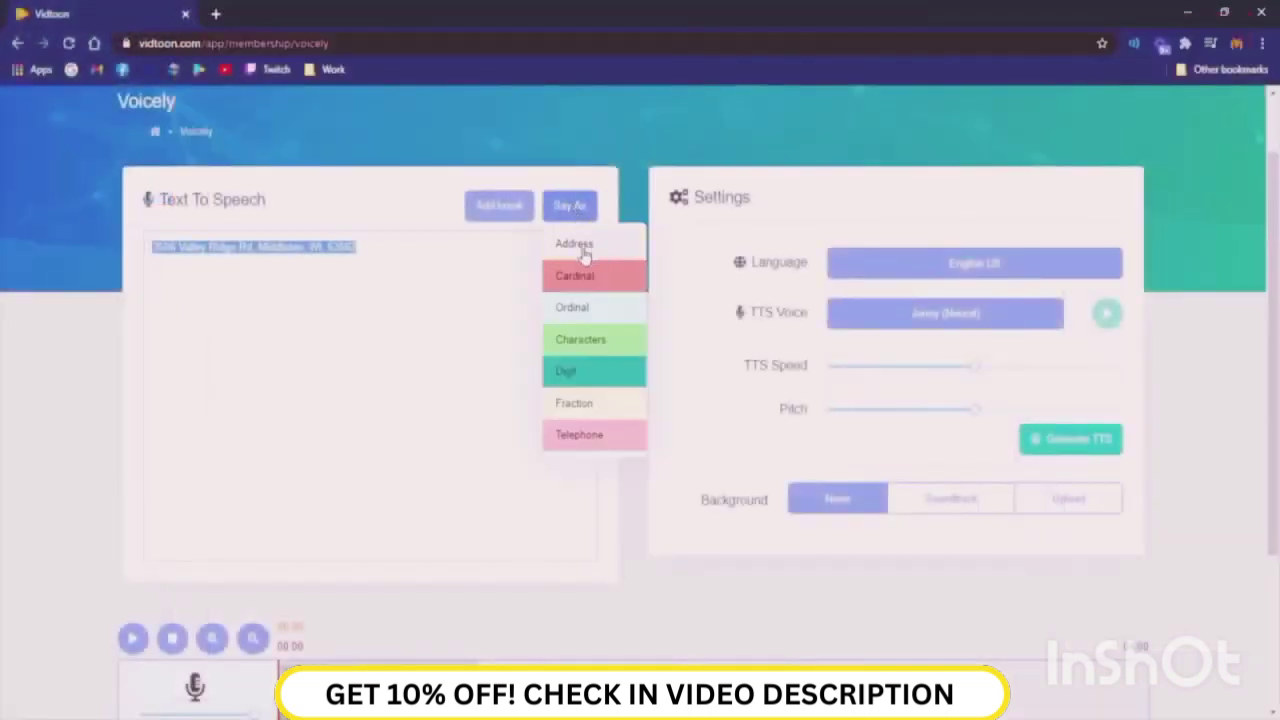
pyautogui.click(577, 244)
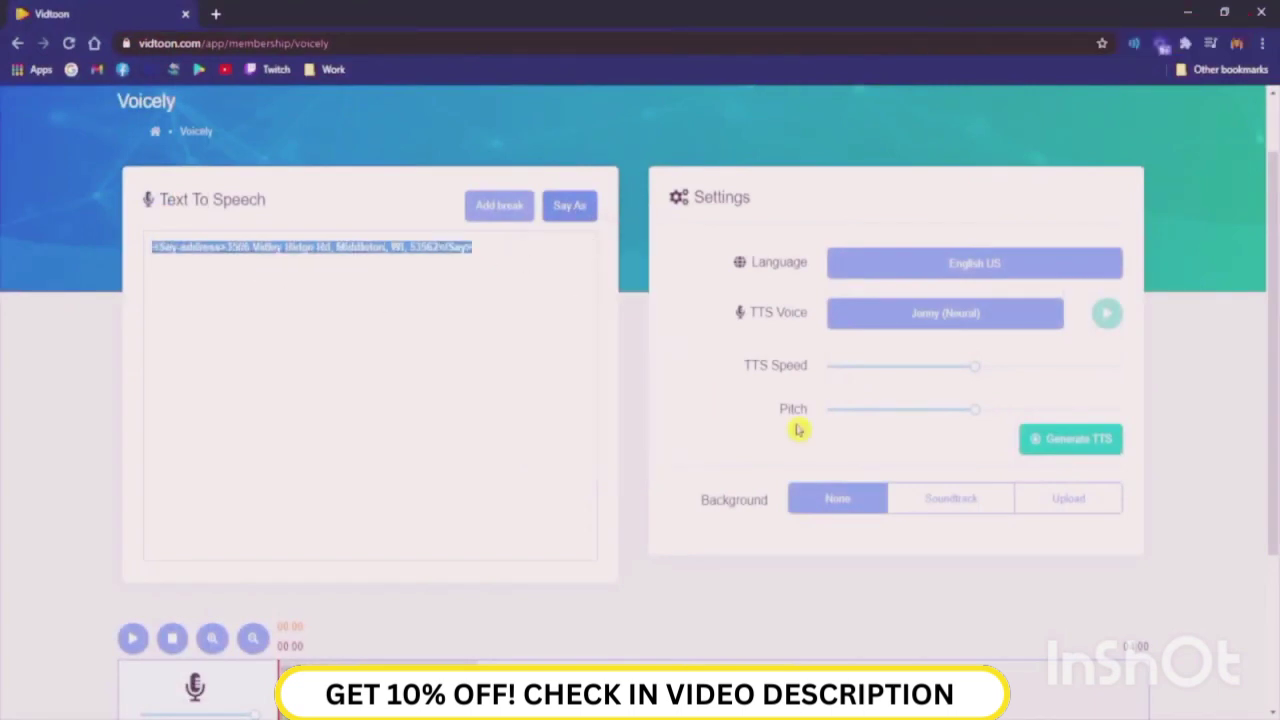
pyautogui.click(1062, 441)
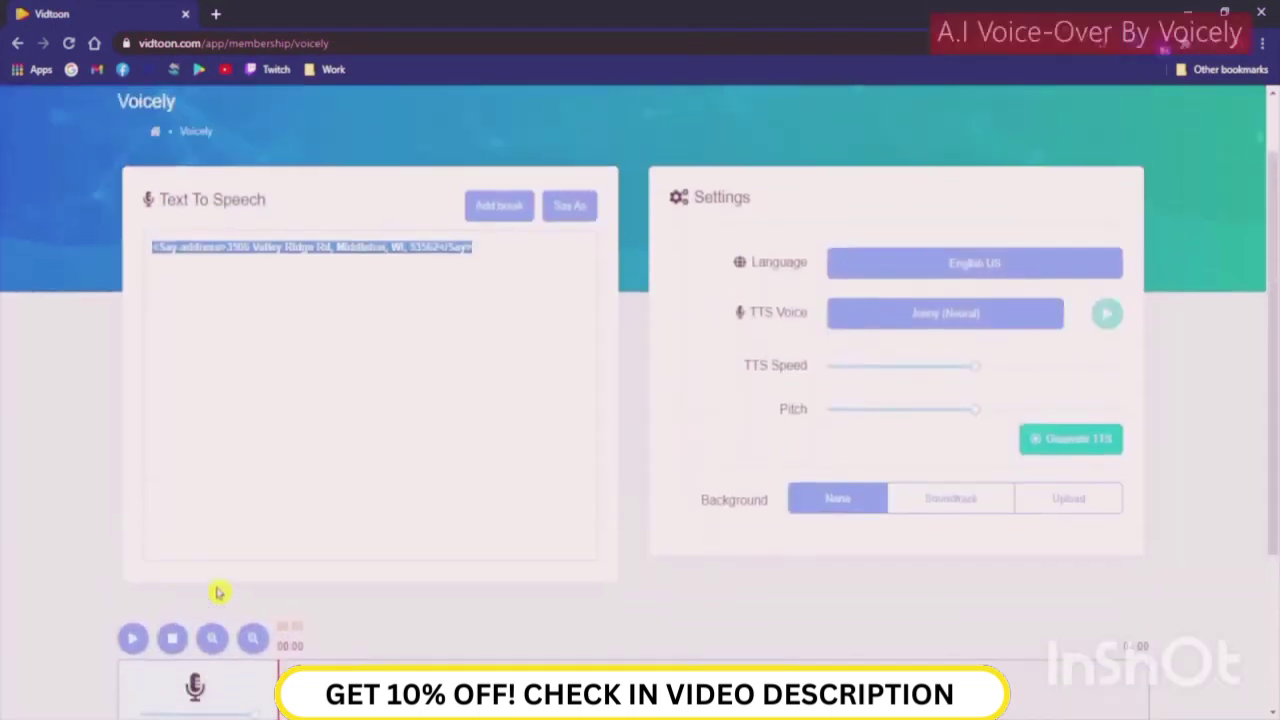
pyautogui.click(131, 638)
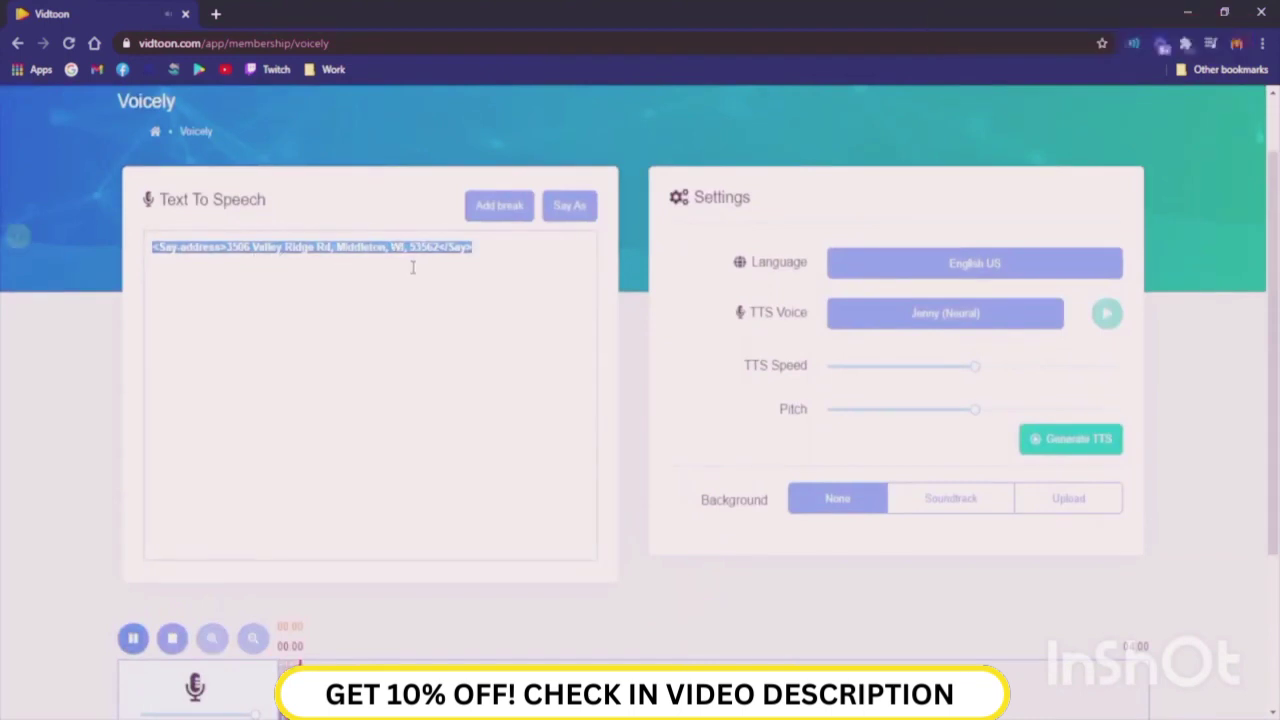
# - Type 258 788 66 and tag it as Say As Telephone
pyautogui.write('258')
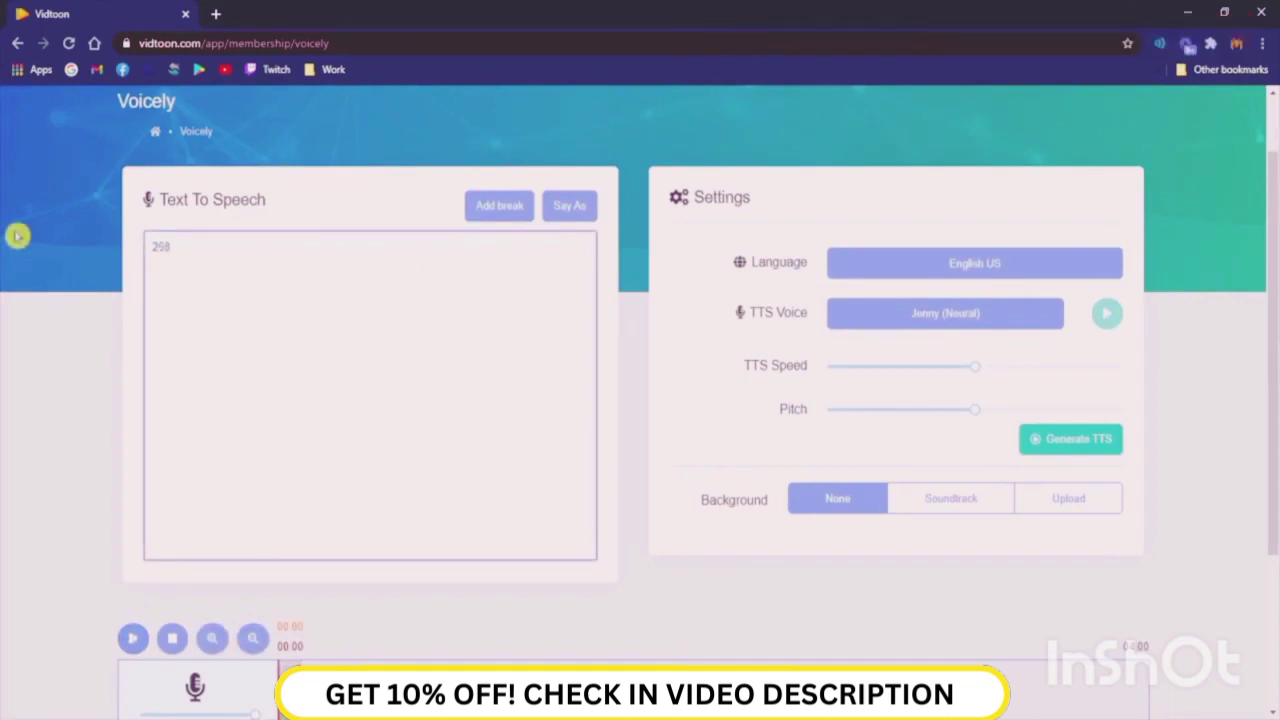
pyautogui.write(' 788')
pyautogui.write(' 66')
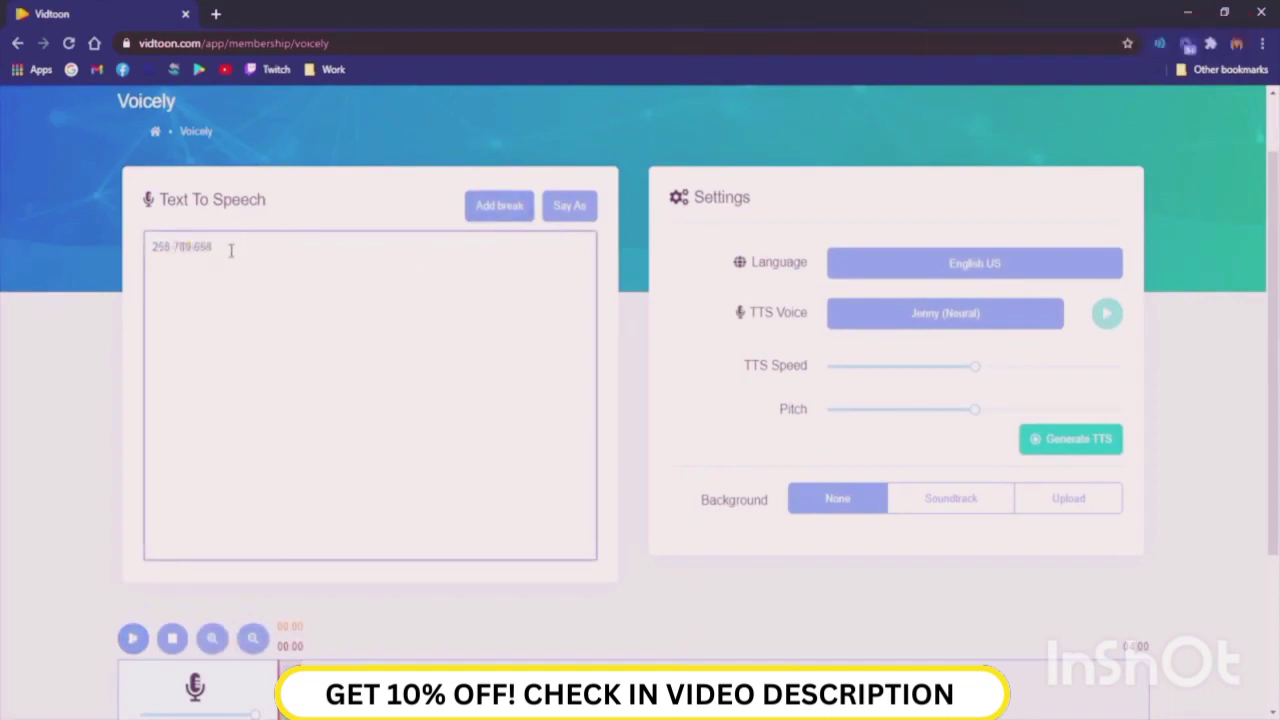
pyautogui.moveTo(183, 242); pyautogui.dragTo(135, 262)
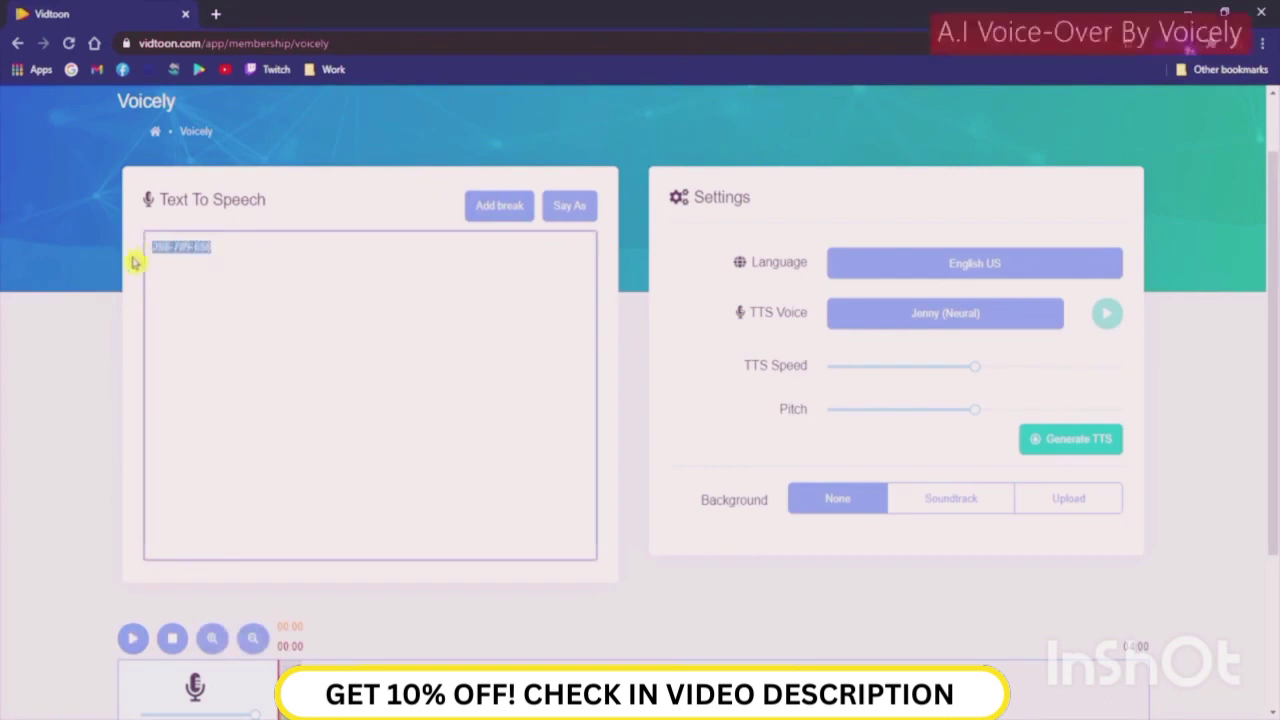
pyautogui.click(570, 208)
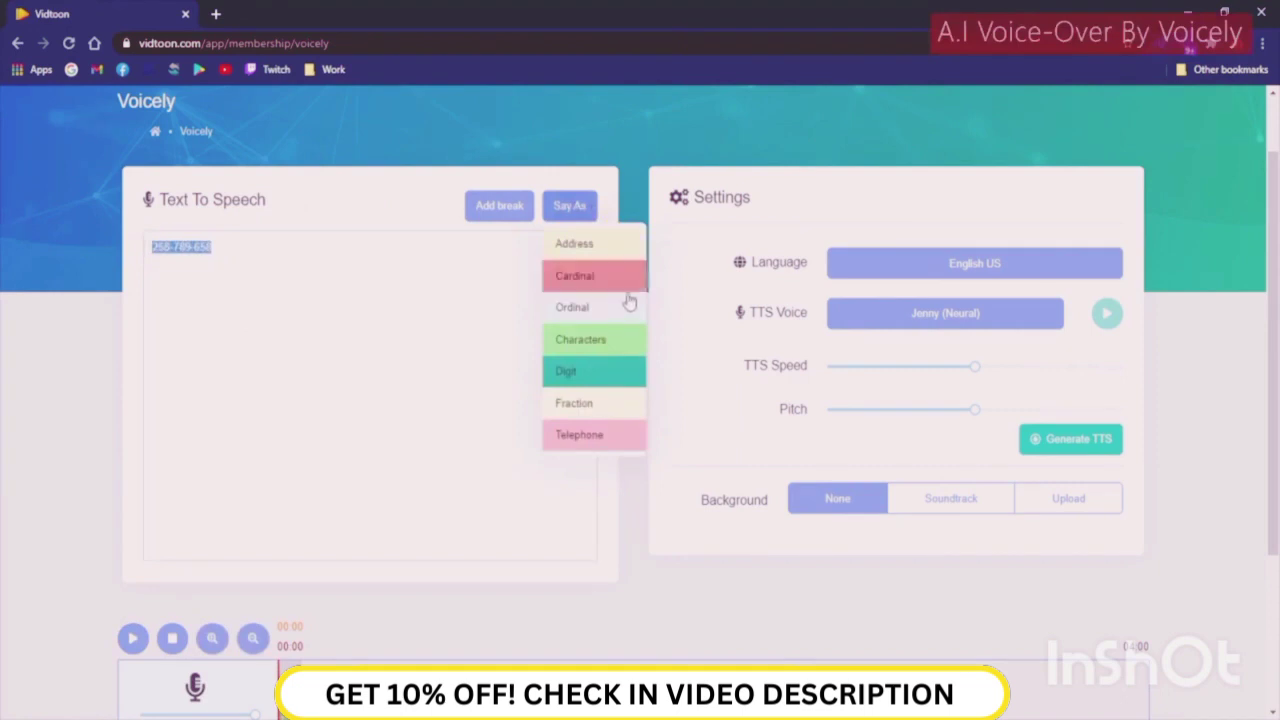
pyautogui.click(591, 437)
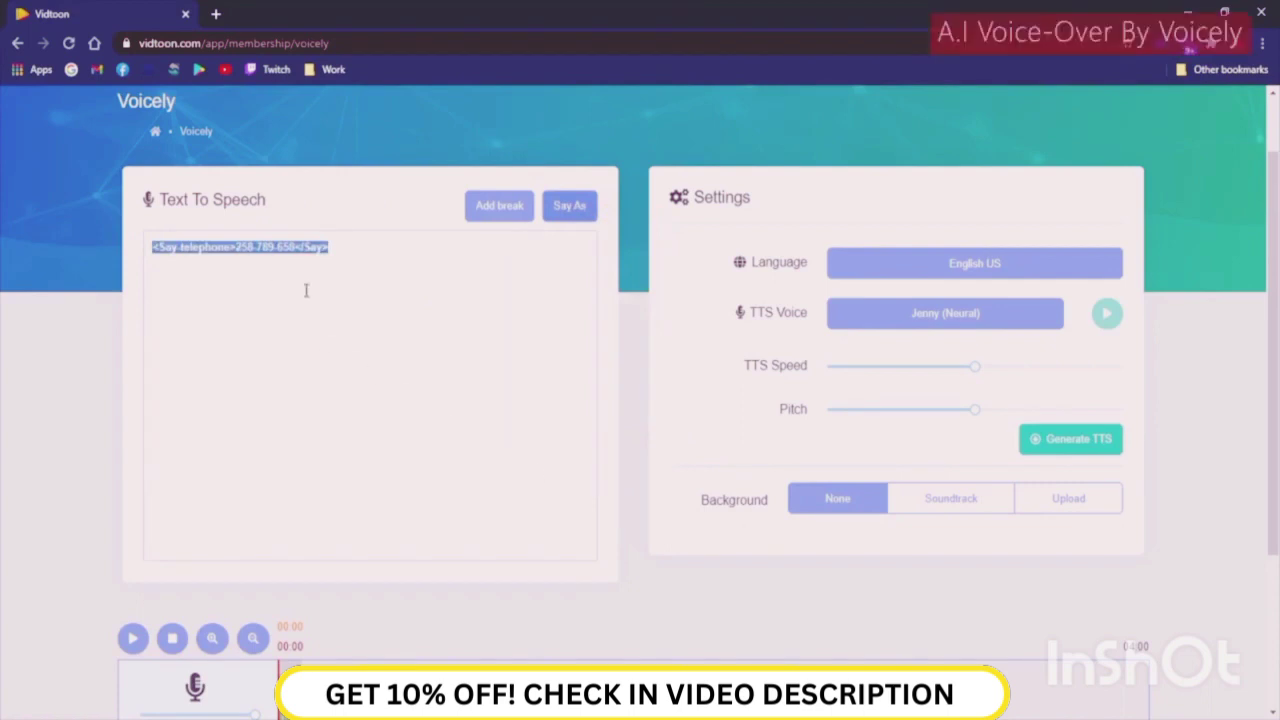
# - Generate and play the phone-number speech, then delete the text from the box
pyautogui.click(1118, 443)
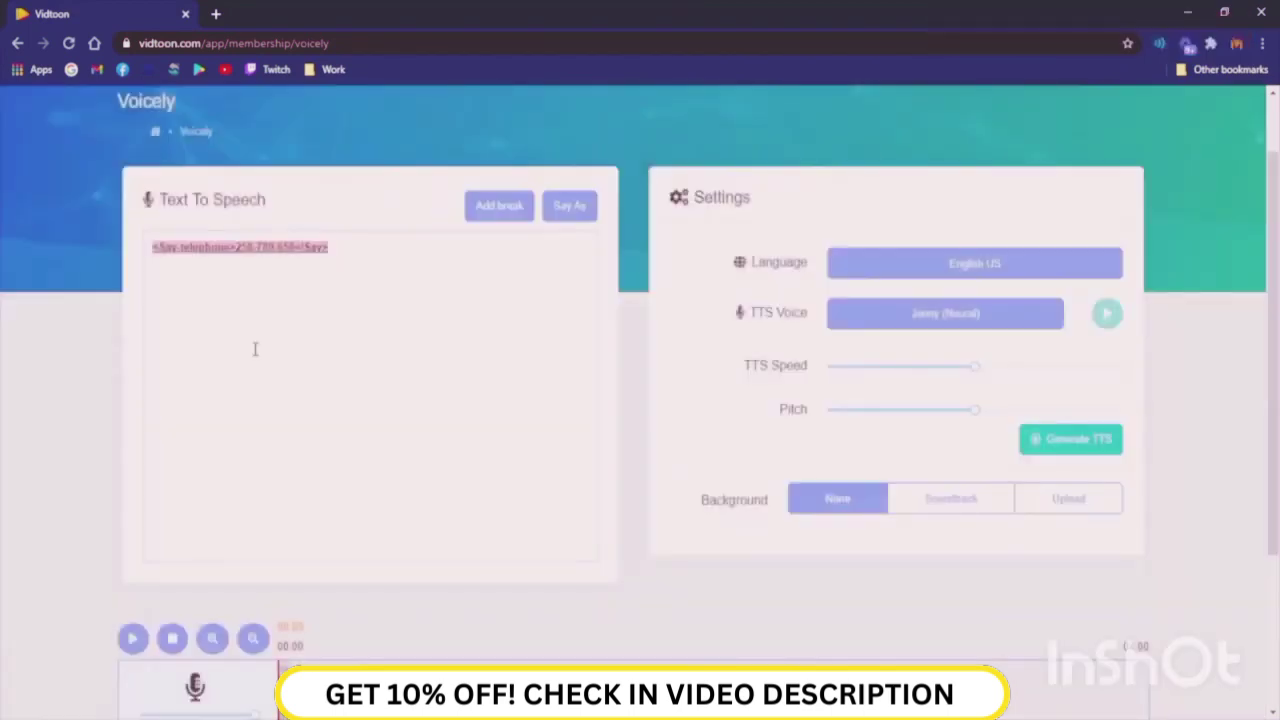
pyautogui.click(133, 638)
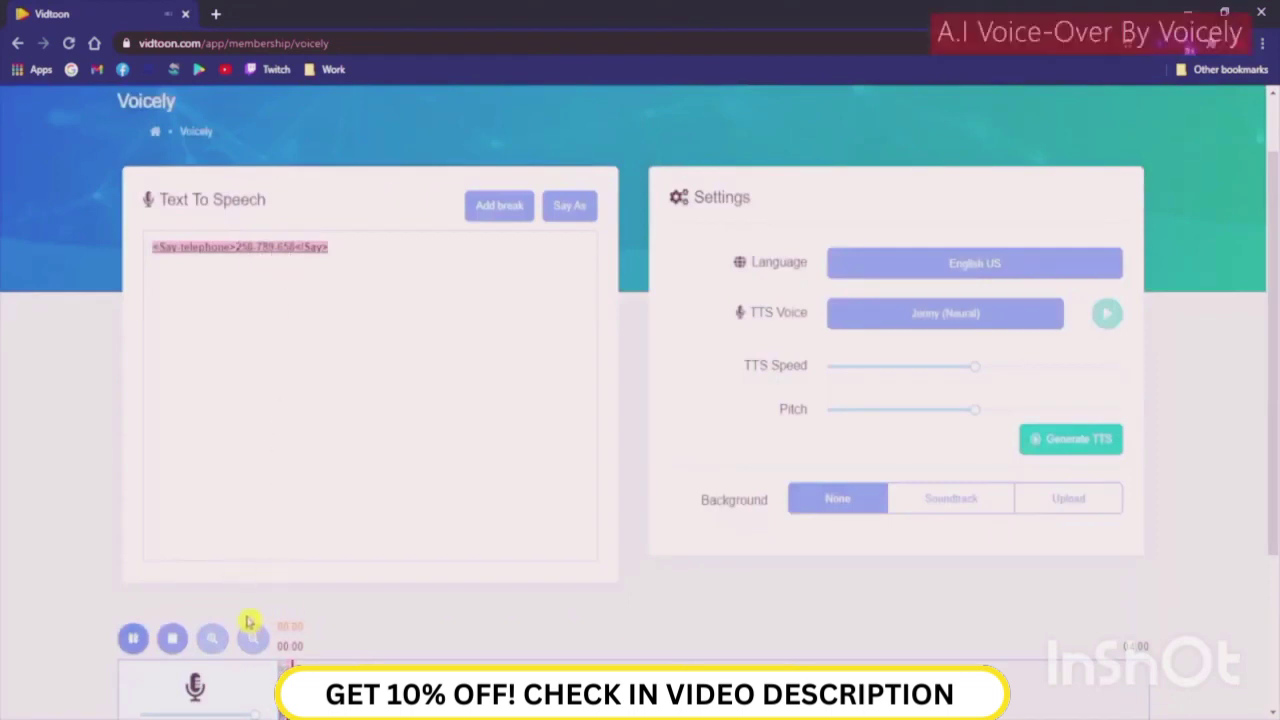
pyautogui.click(174, 642)
pyautogui.click(368, 245)
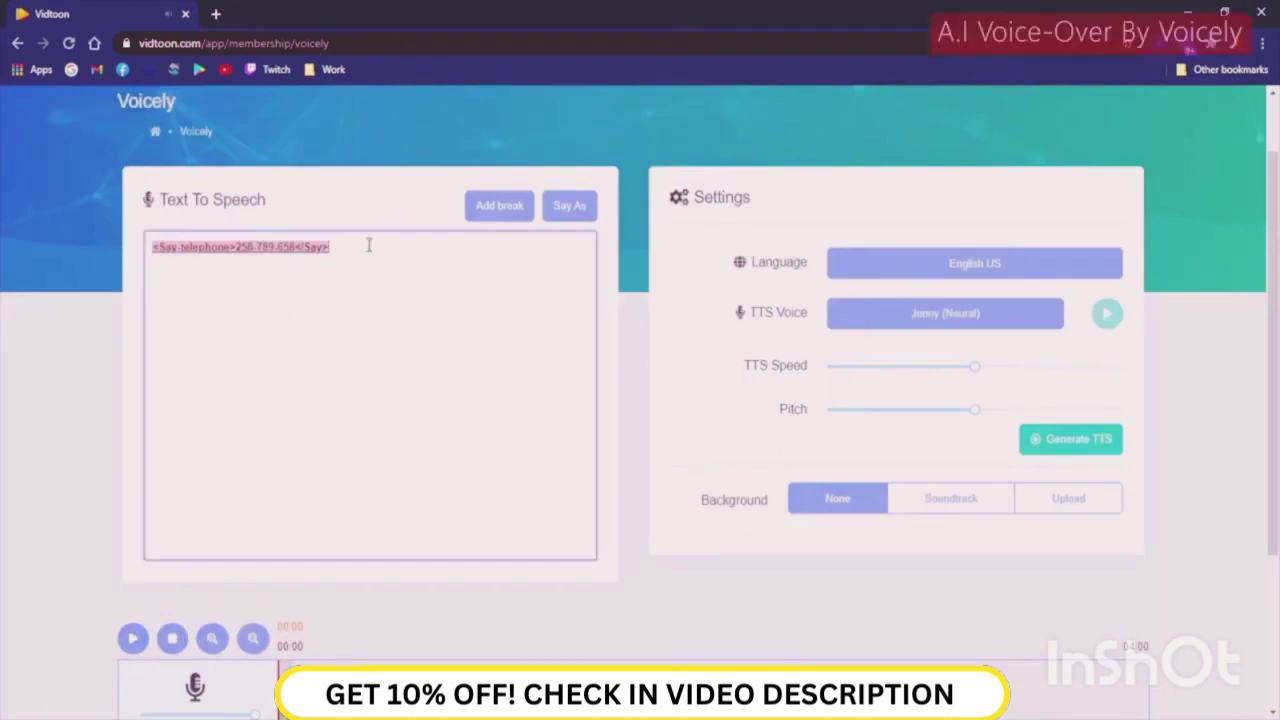
pyautogui.press('BackSpace')
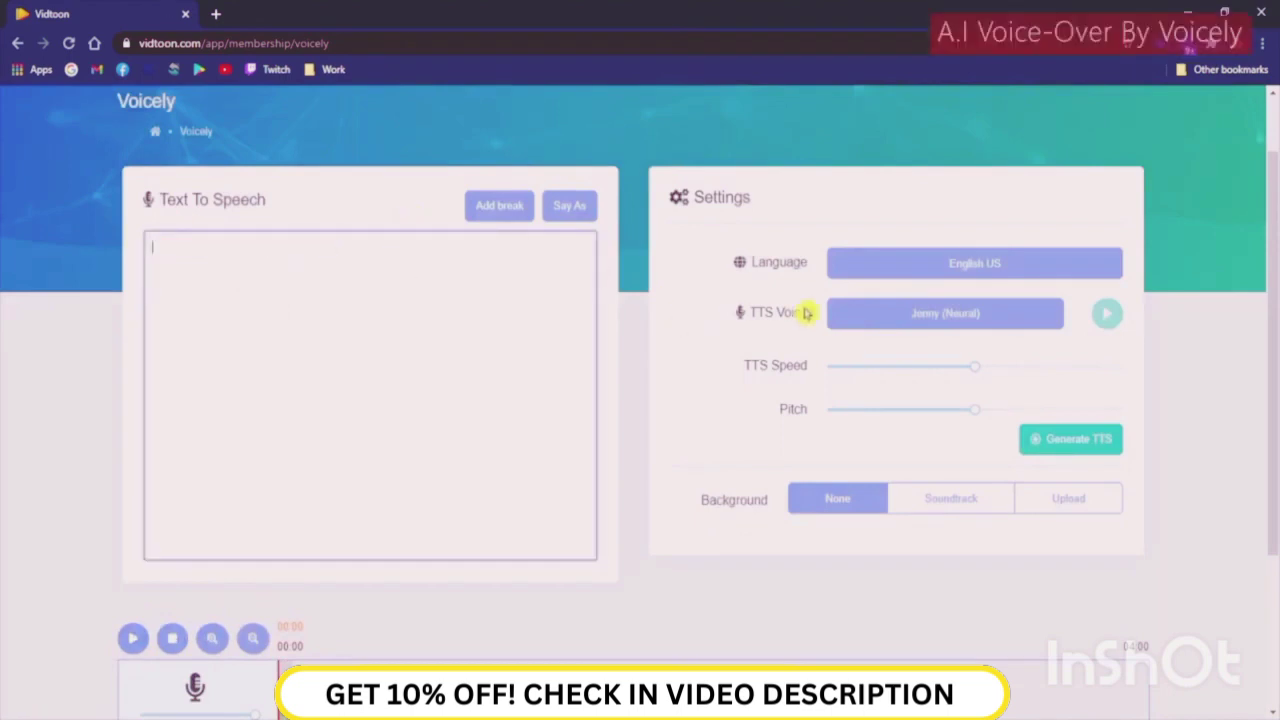
# - Keep Jenny (Neural) as the voice and type HOTELUHGFT into the empty script box
pyautogui.click(1008, 315)
pyautogui.click(923, 435)
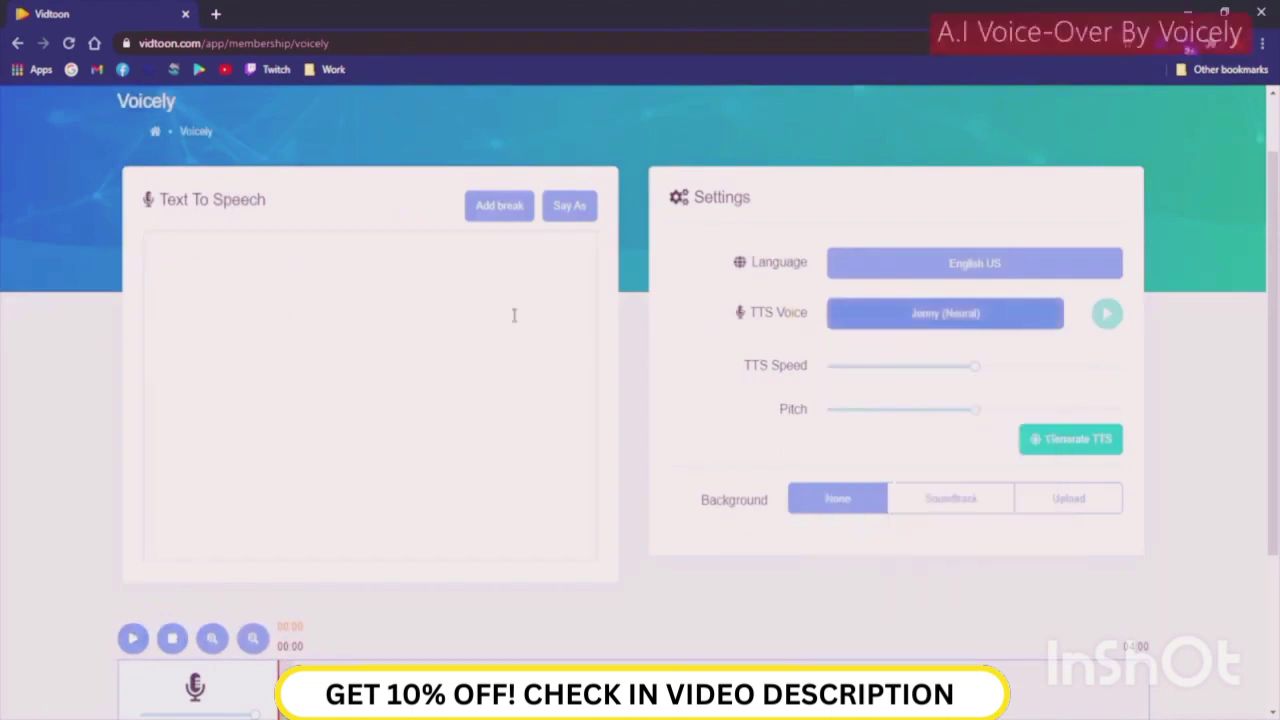
pyautogui.click(459, 296)
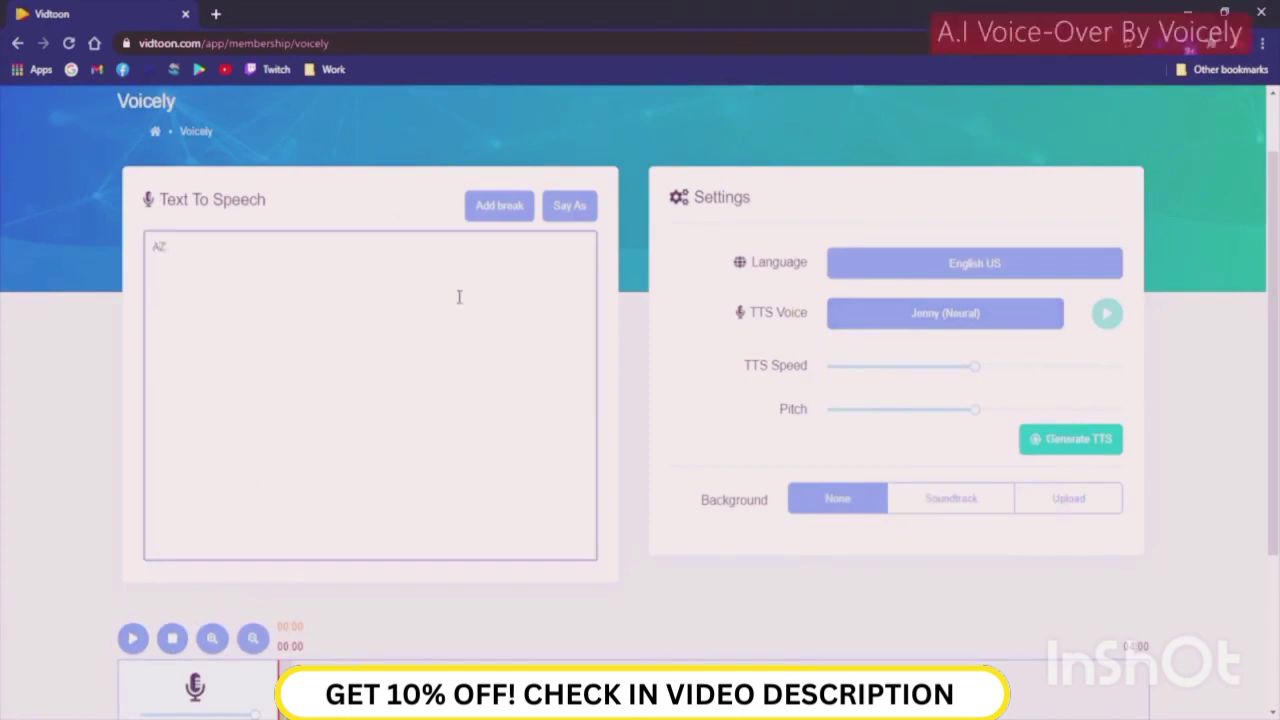
pyautogui.write('HOTELUH')
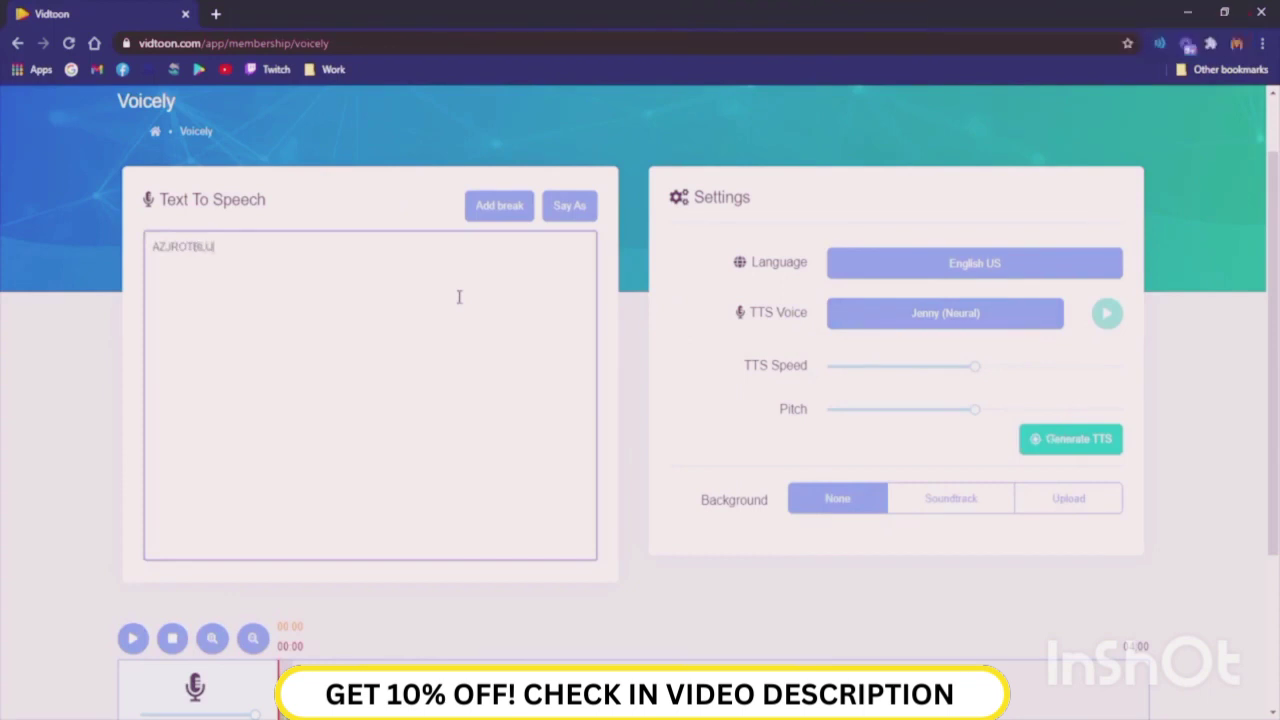
pyautogui.write('GFT')
# - Tag HOTELUHGFT as Say As Characters and generate its speech
pyautogui.doubleClick(264, 257)
pyautogui.click(576, 210)
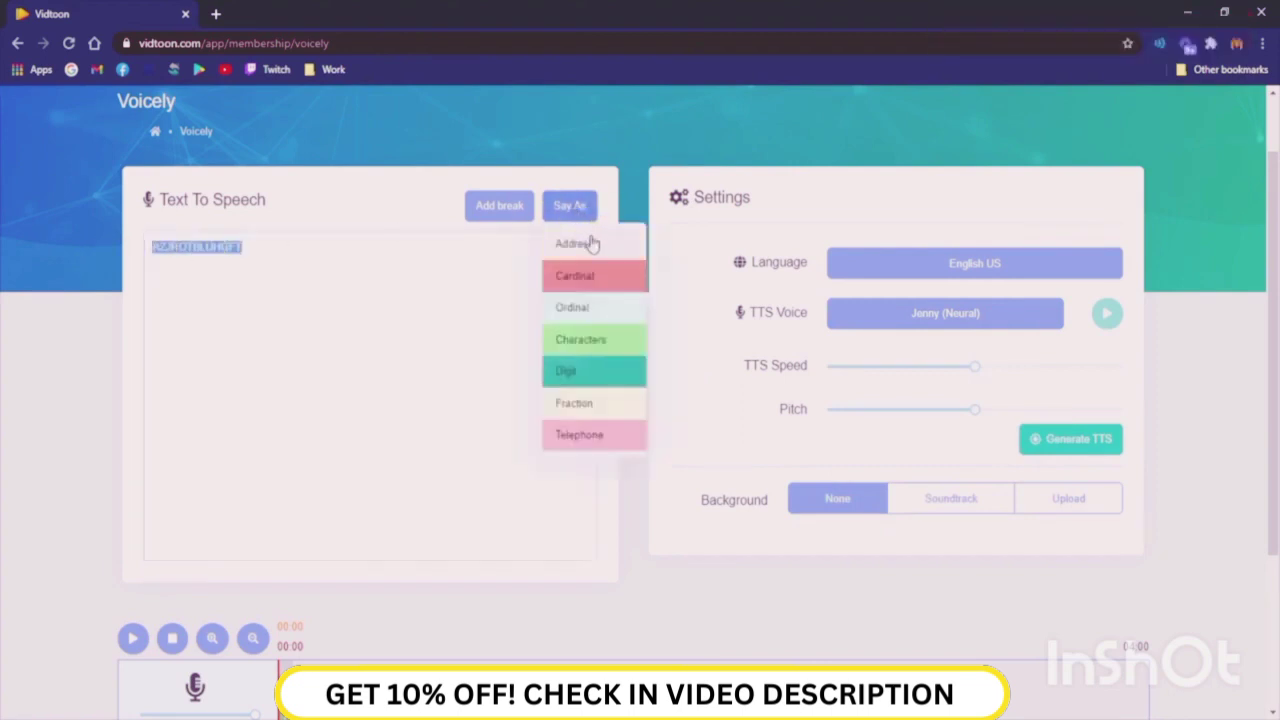
pyautogui.click(590, 346)
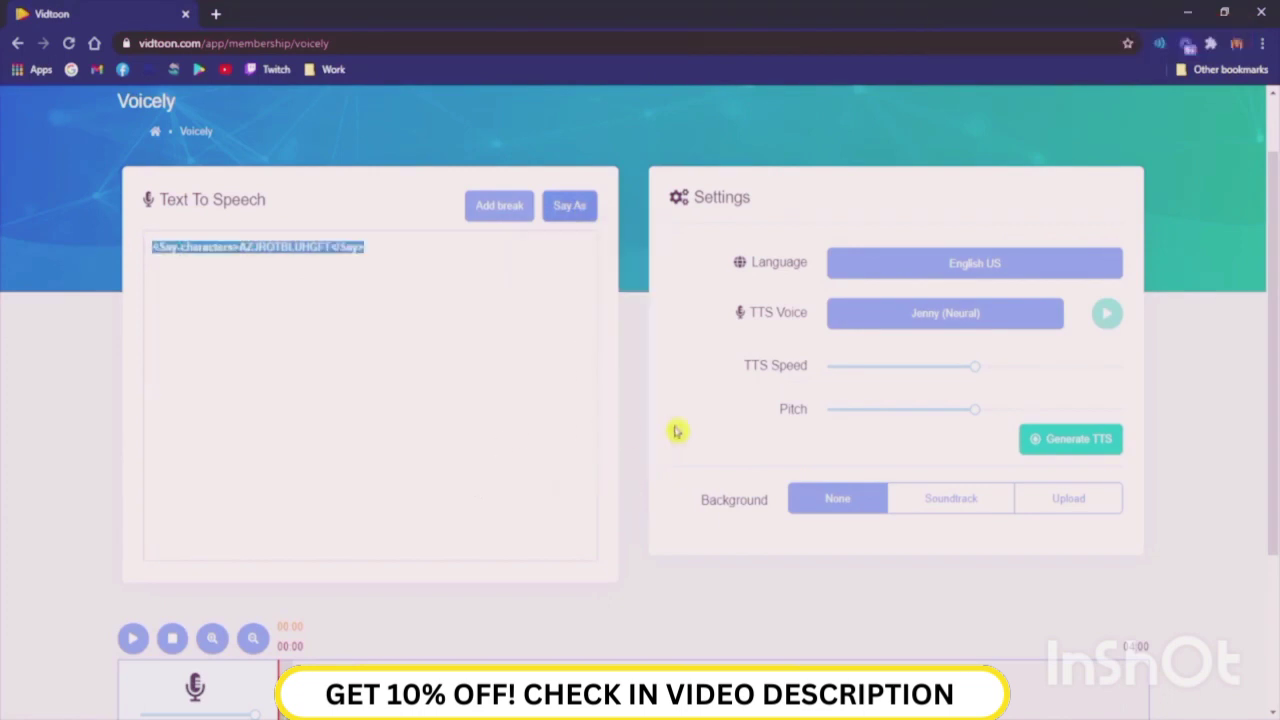
pyautogui.click(1048, 440)
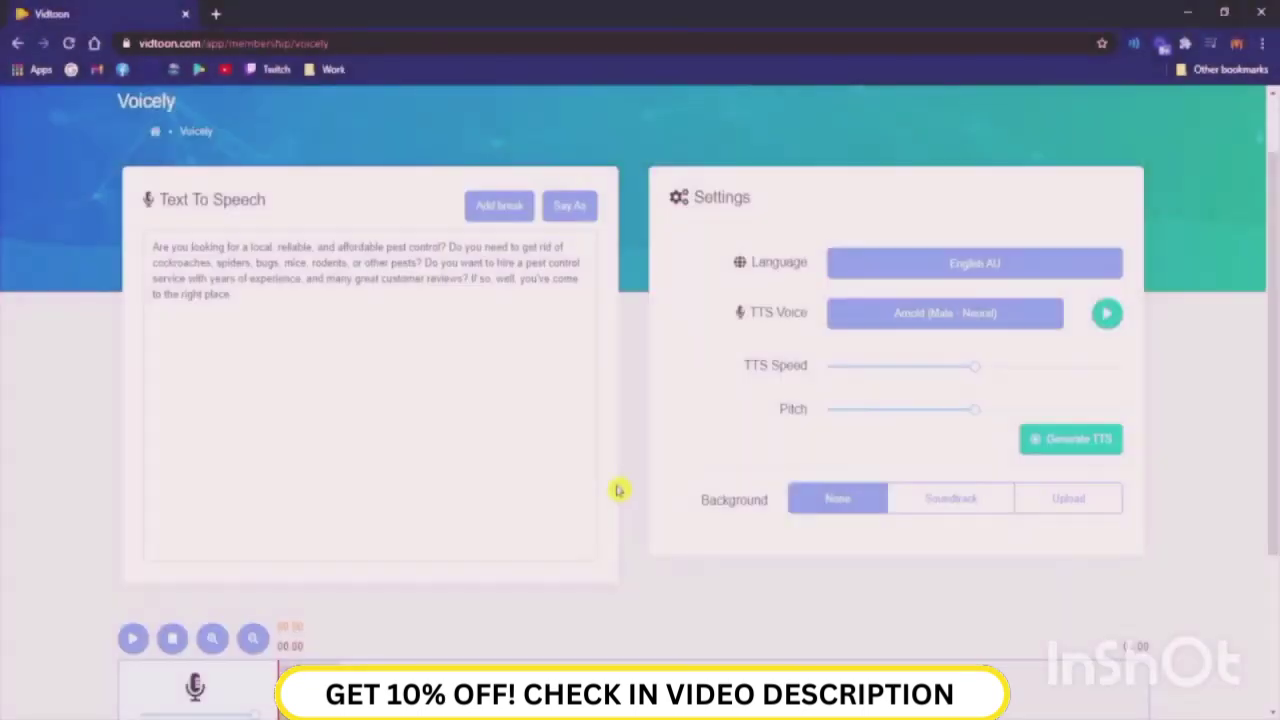
# - Add an uploaded soundtrack, set voice volume 9 and music volume 3, and play the mix
pyautogui.scroll(-3, 706, 440)
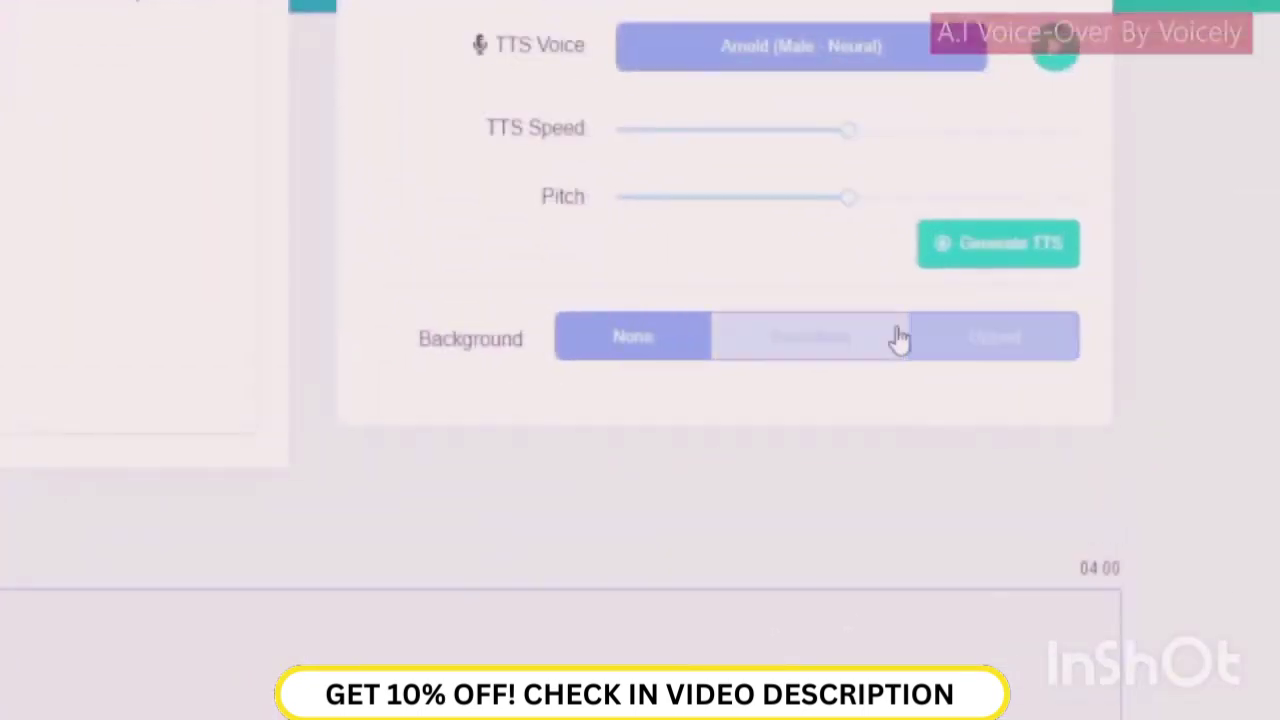
pyautogui.click(806, 342)
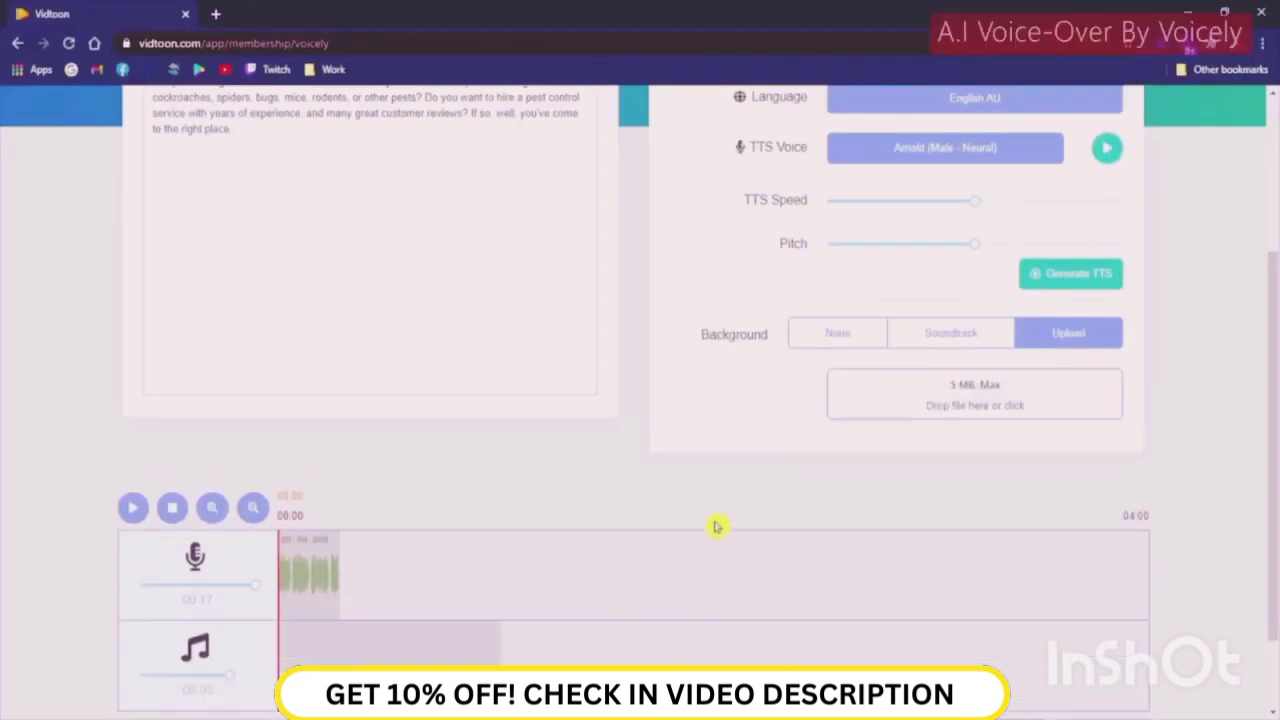
pyautogui.scroll(-1, 372, 550)
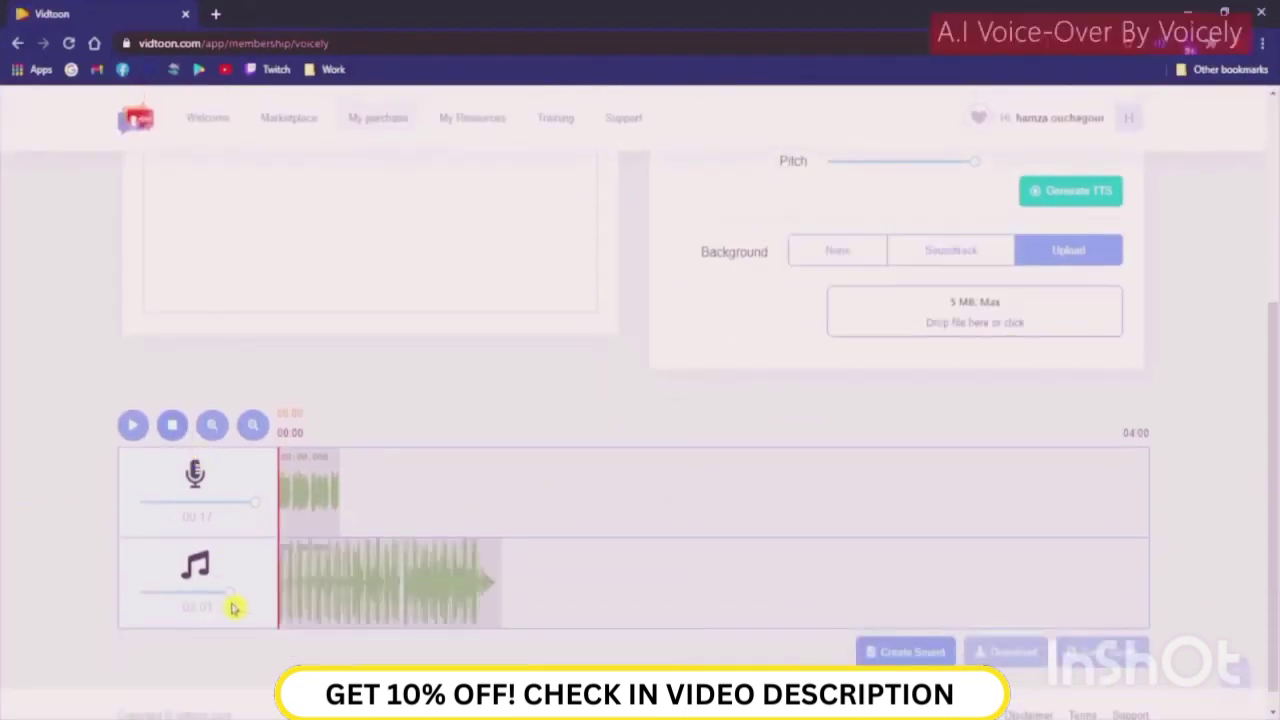
pyautogui.moveTo(229, 594); pyautogui.dragTo(256, 598)
pyautogui.moveTo(257, 510)
pyautogui.moveTo(257, 510)
pyautogui.mouseDown()
pyautogui.moveTo(149, 508)
pyautogui.moveTo(243, 503)
pyautogui.mouseUp()
pyautogui.moveTo(257, 600); pyautogui.dragTo(165, 594)
pyautogui.click(135, 428)
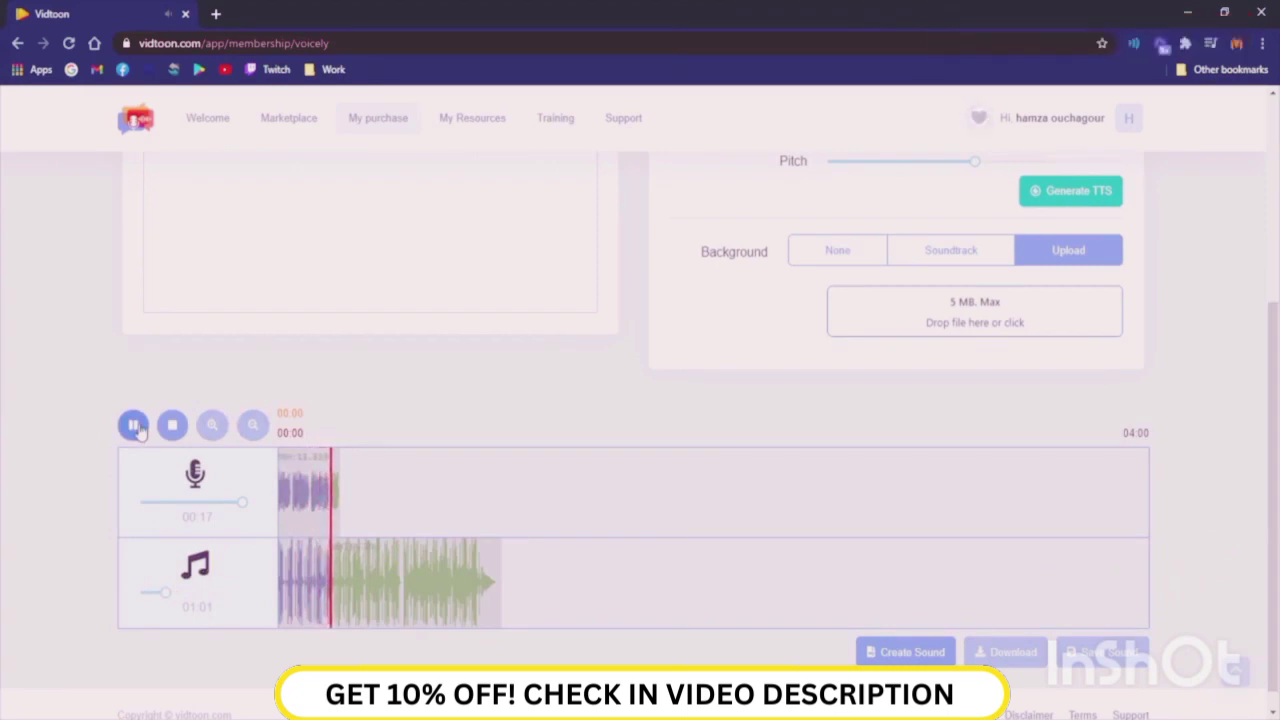
# - Stop the preview, create the combined sound file, and acknowledge the download-ready notice
pyautogui.click(134, 425)
pyautogui.click(172, 425)
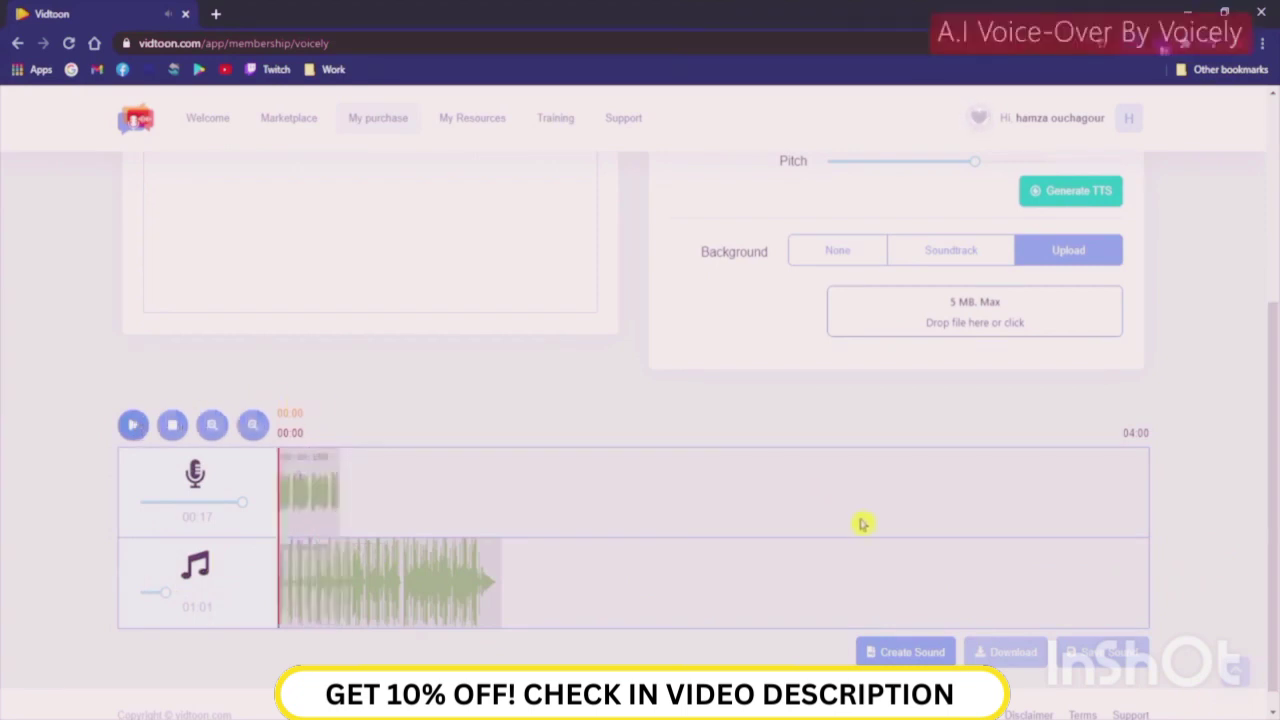
pyautogui.click(903, 653)
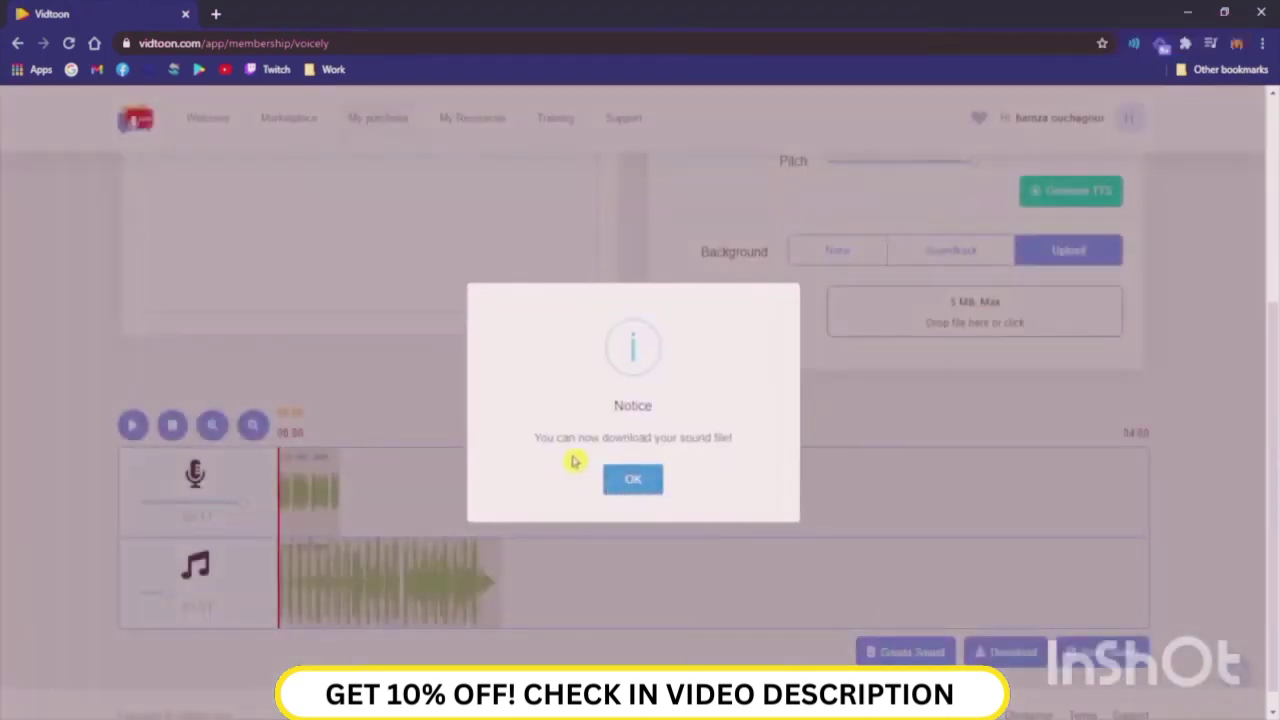
pyautogui.click(632, 479)
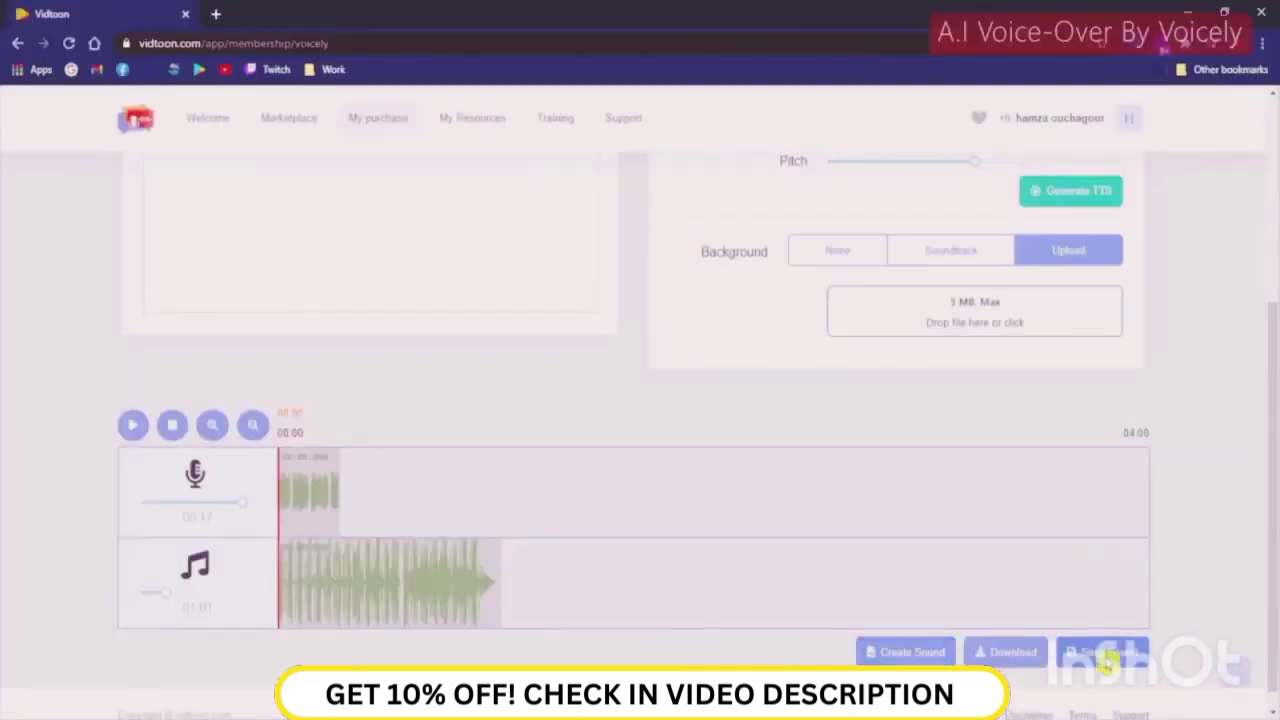
# - Save the mixed voiceover to the Voicely library under the title 'pest control'
pyautogui.click(1106, 655)
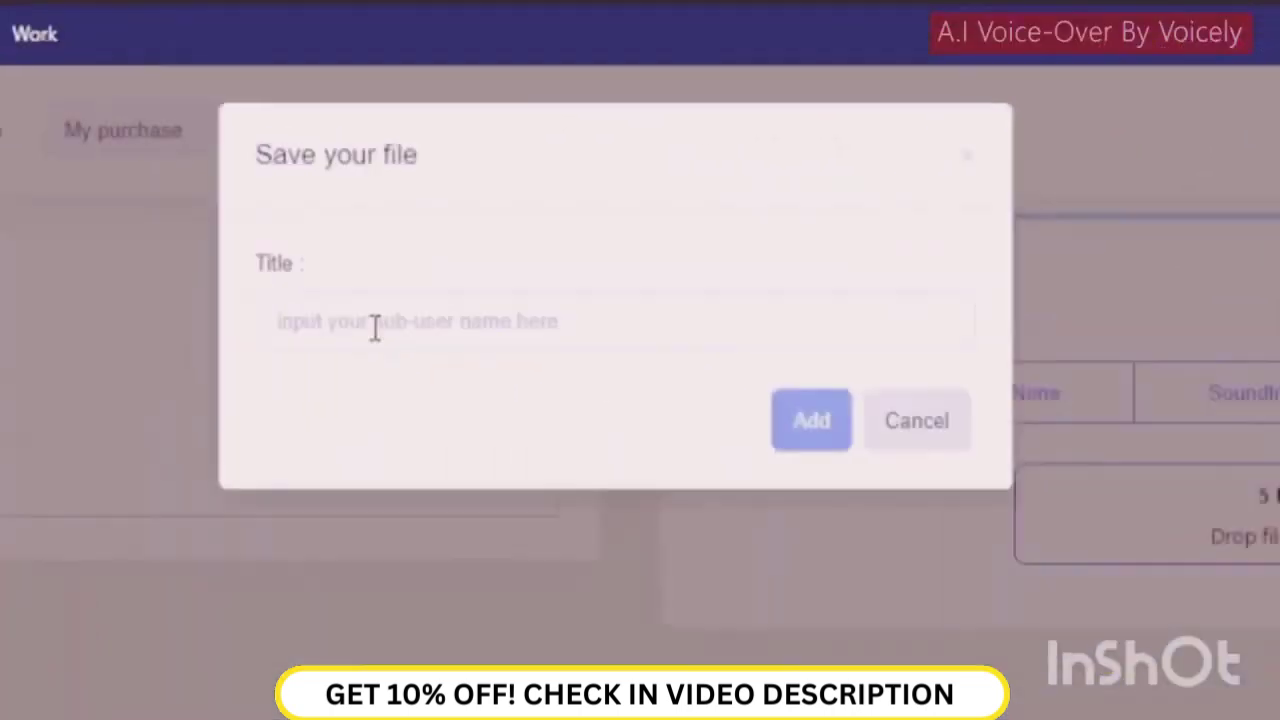
pyautogui.click(375, 328)
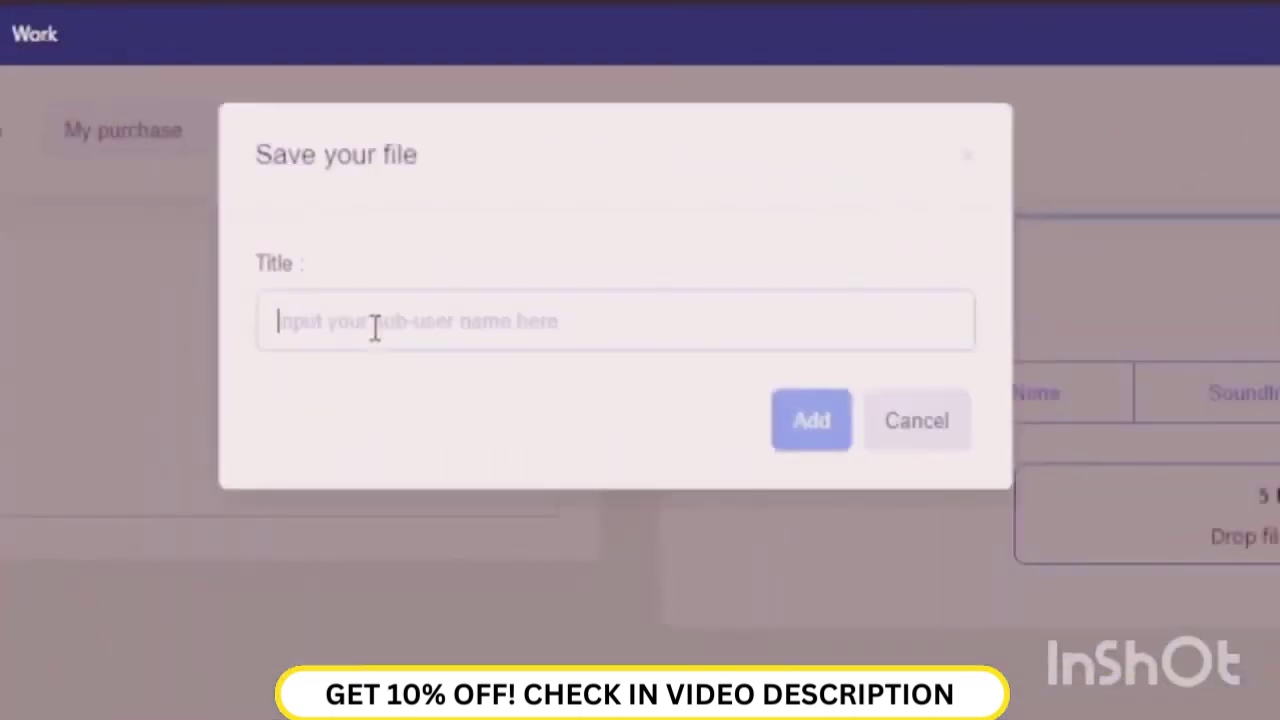
pyautogui.write('pest c')
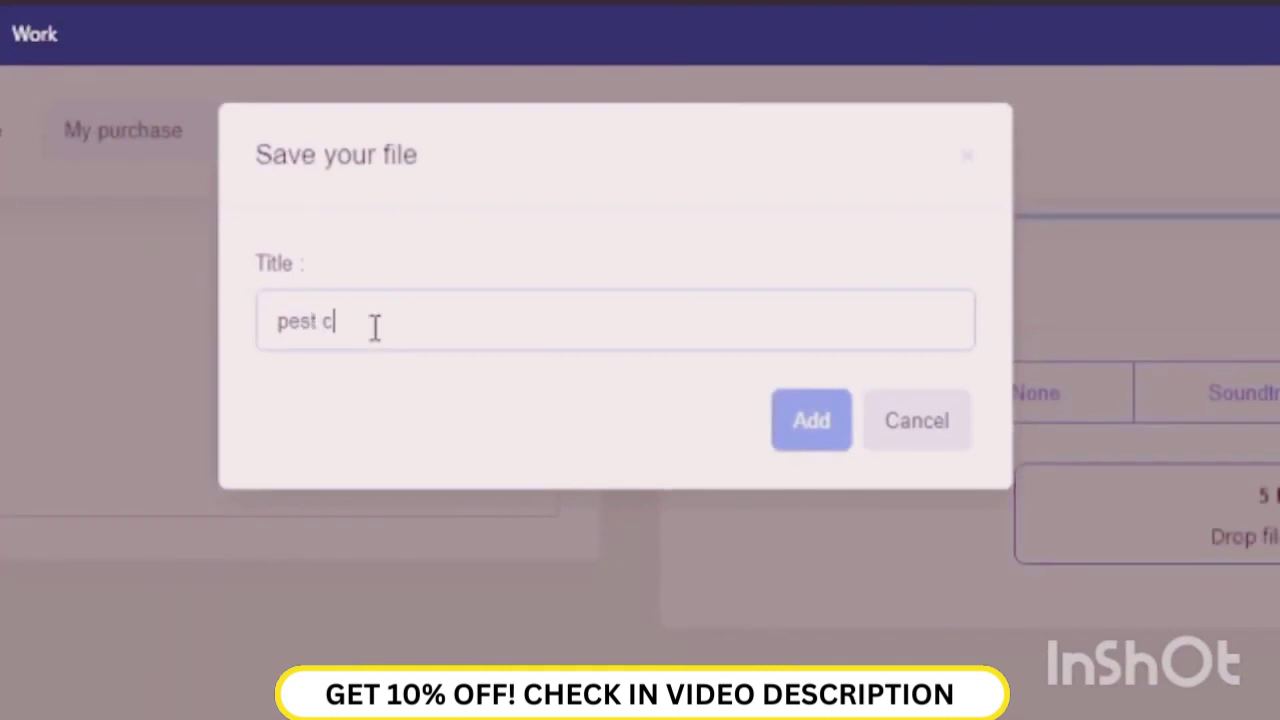
pyautogui.write('ontrol')
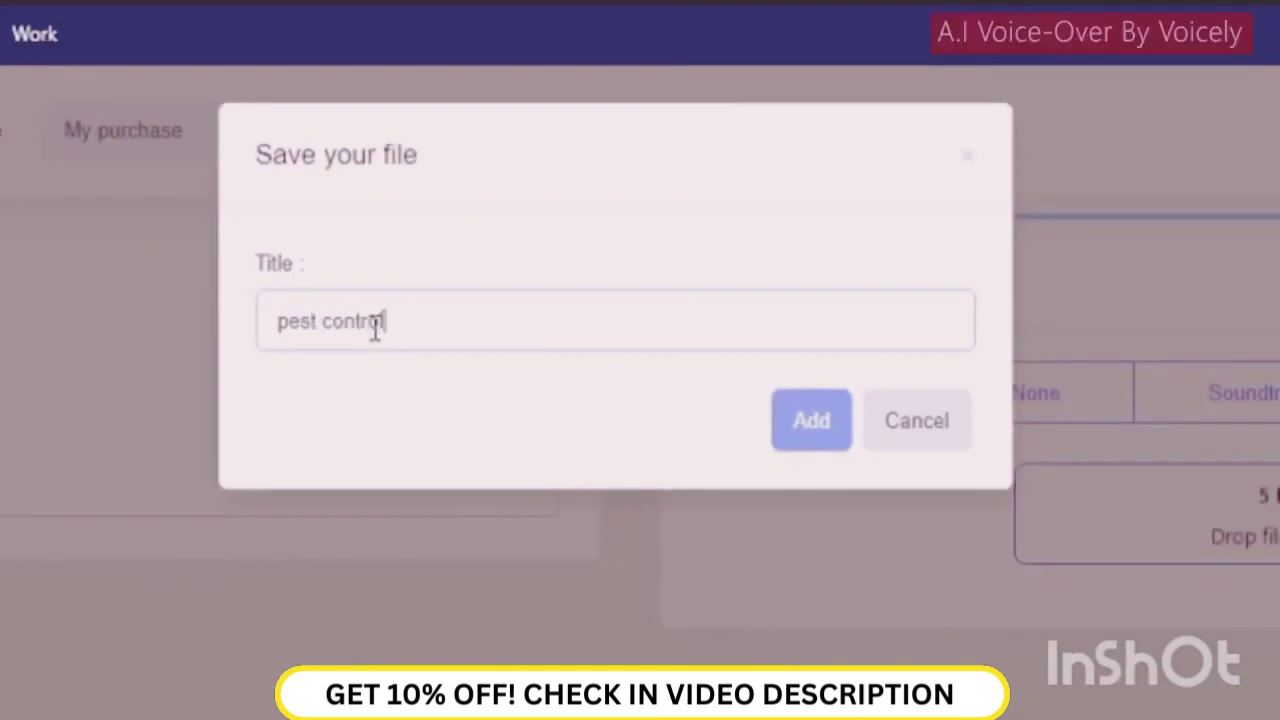
pyautogui.click(812, 422)
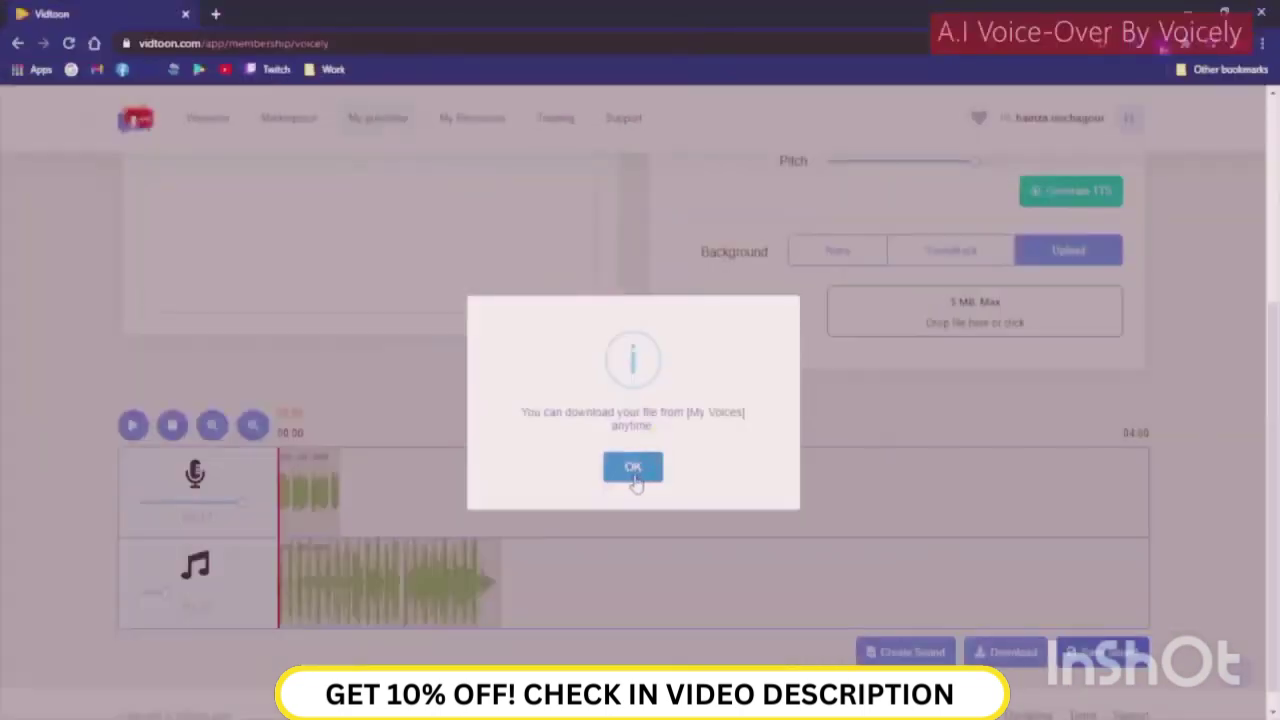
pyautogui.click(633, 467)
# - Go to My Resources > My Voices and briefly preview the 'pest control' recording
pyautogui.scroll(3, 549, 314)
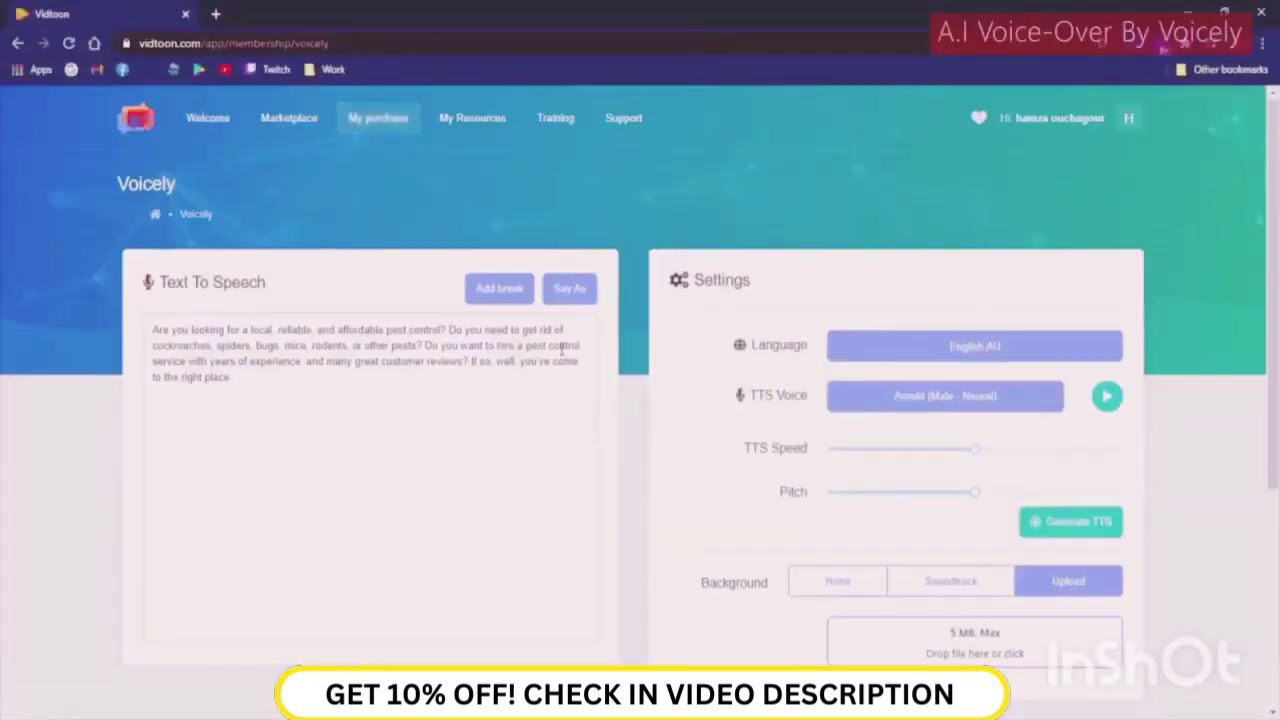
pyautogui.click(480, 120)
pyautogui.click(476, 247)
pyautogui.scroll(-3, 435, 460)
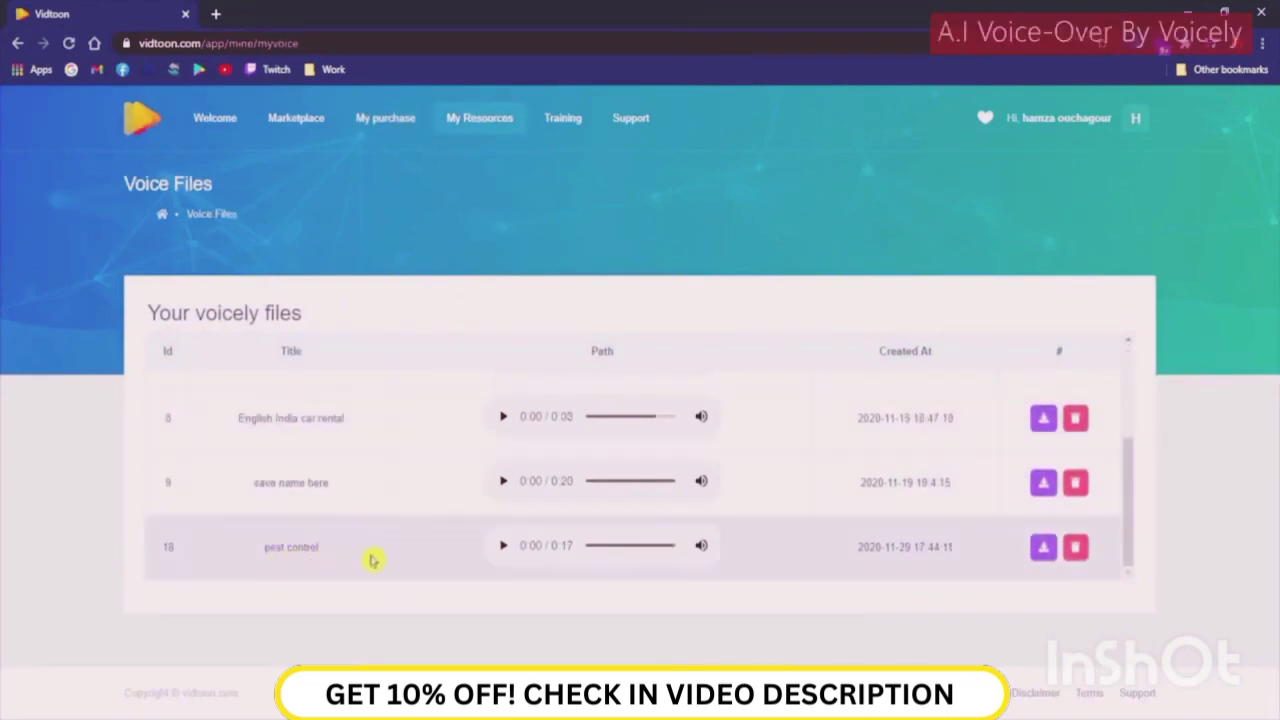
pyautogui.click(503, 546)
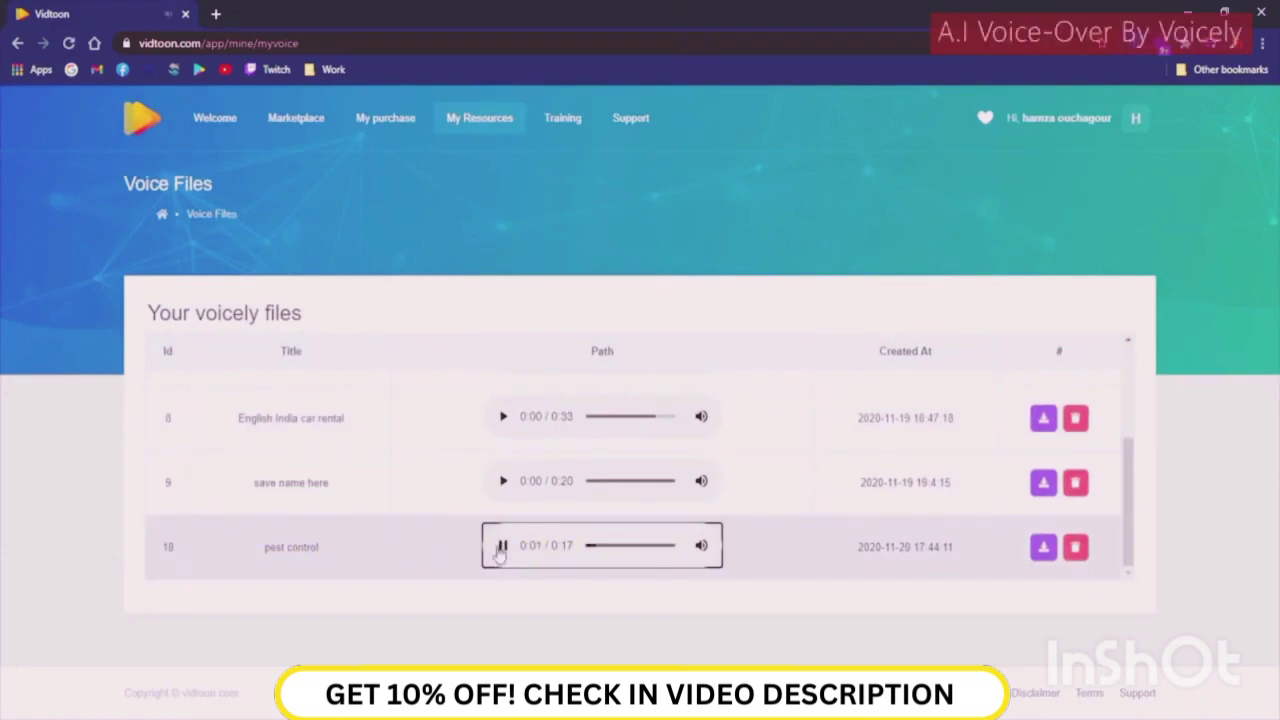
pyautogui.click(502, 546)
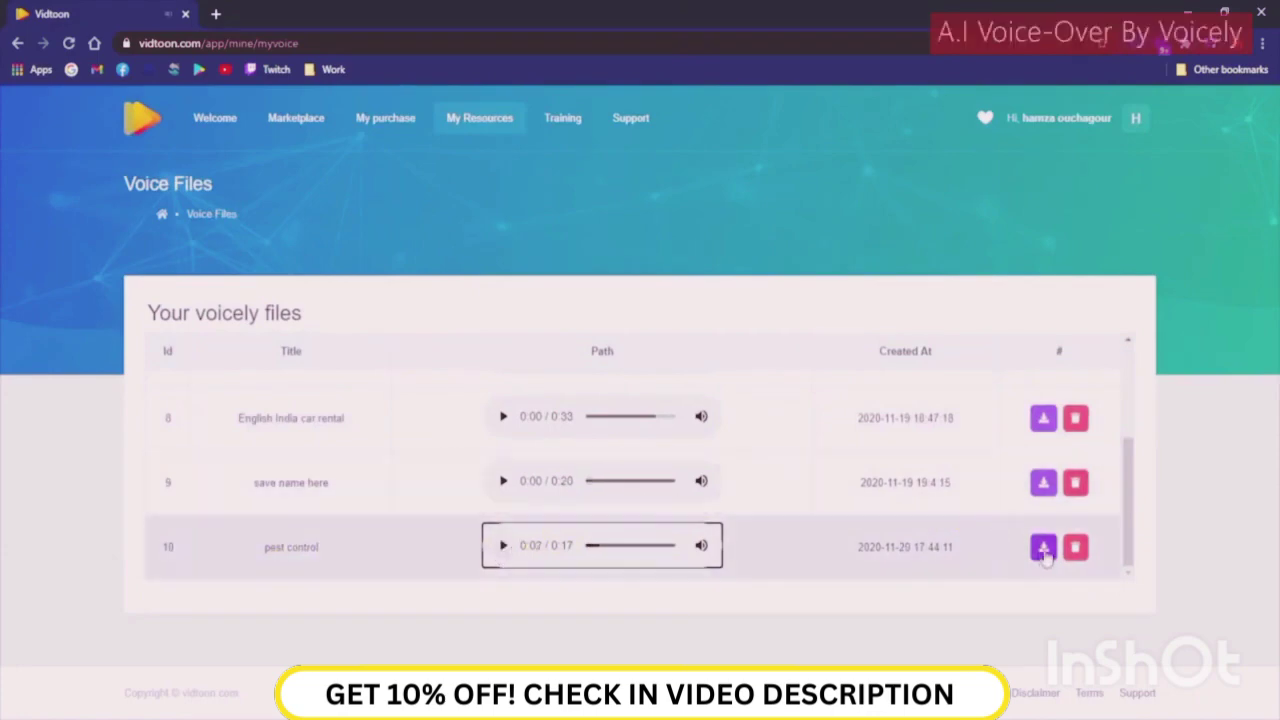
# - Download 'pest control' as 1605890627.mp3, then return to text-to-speech and open the language list
pyautogui.click(1044, 548)
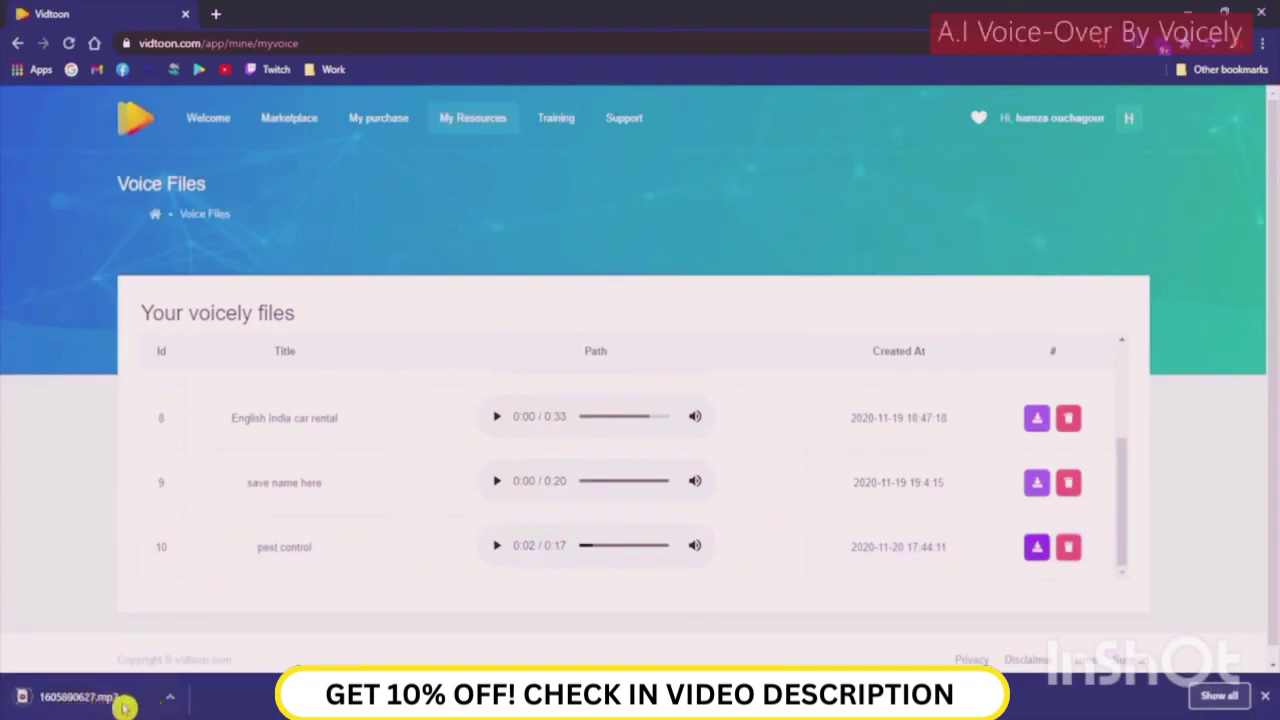
pyautogui.click(19, 46)
pyautogui.click(903, 356)
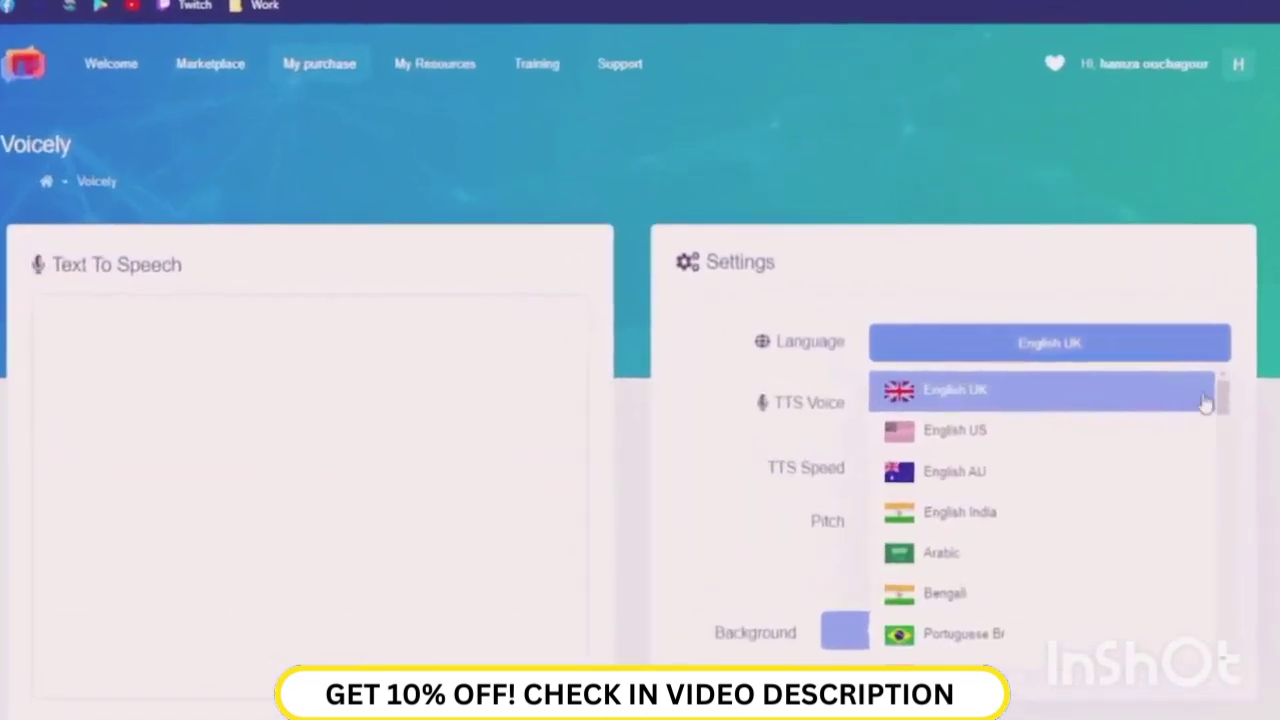